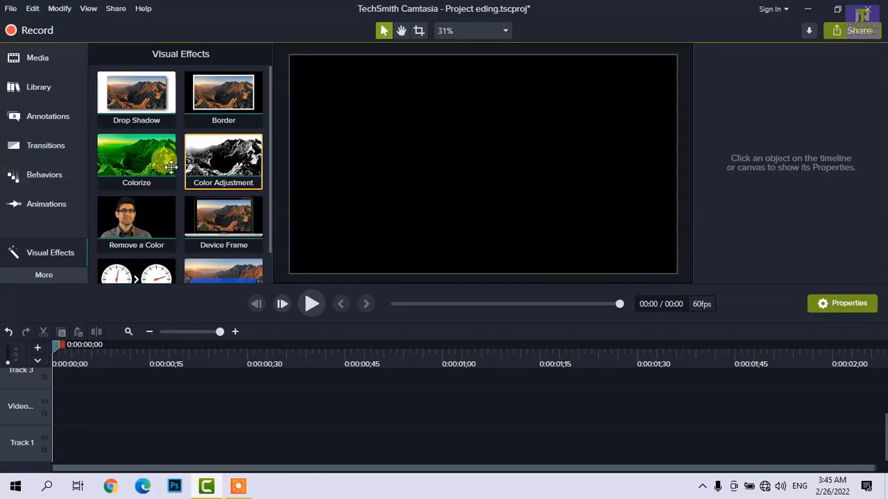
left_click(48, 277)
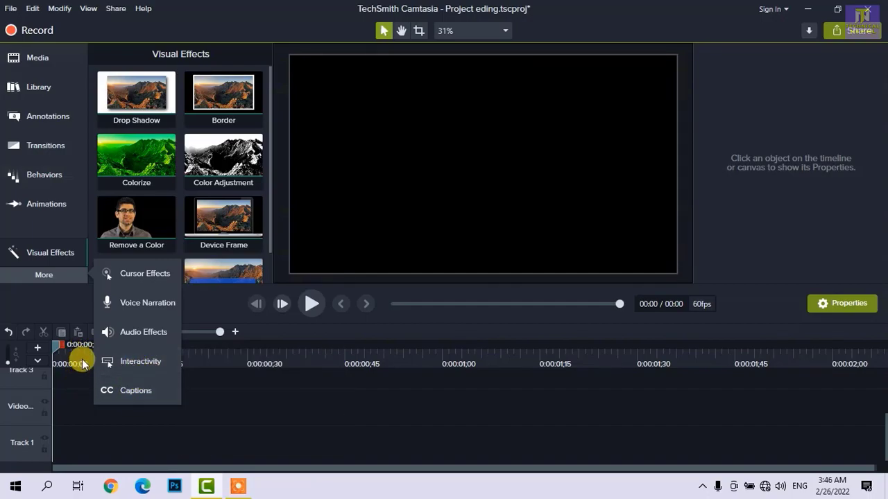
left_click(78, 382)
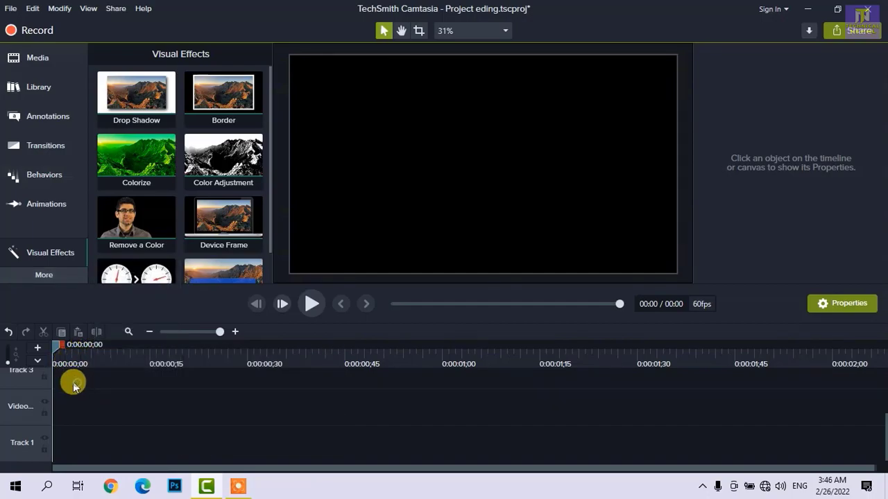
left_click(46, 275)
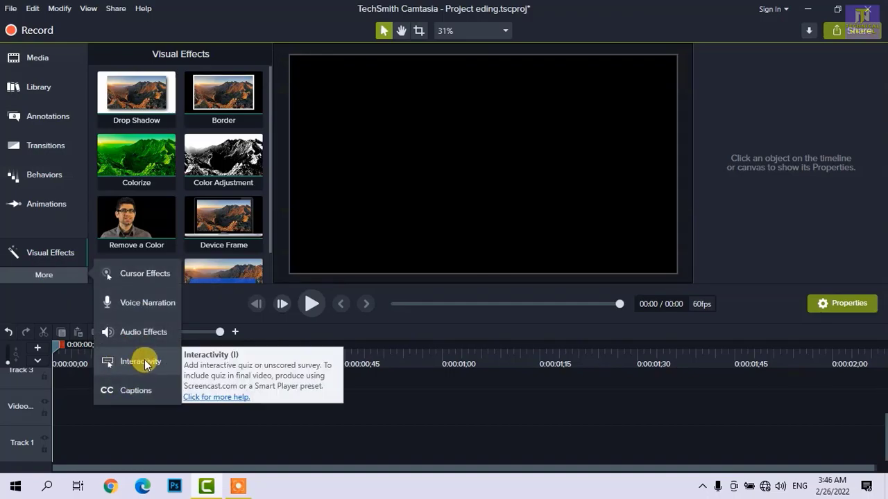
Place video.mp4 from the Media Bin at the start of Track 1.
left_click(32, 58)
left_click(31, 57)
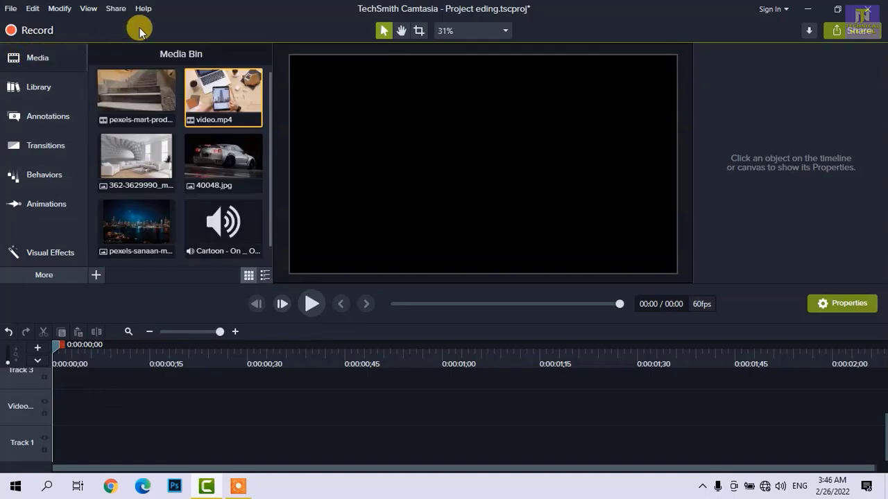
left_click(214, 106)
left_click_drag(213, 105, 131, 389)
mouse_move(84, 434)
left_mouse_down()
mouse_move(70, 444)
mouse_move(25, 444)
mouse_move(93, 439)
mouse_move(77, 438)
left_mouse_up()
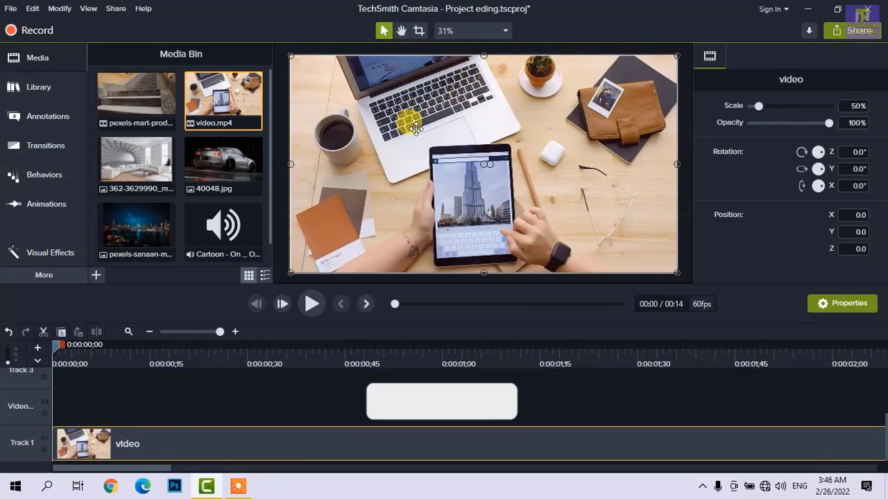
Open the Interactivity options and compare the available quiz targets with the Track 1 clip selected and deselected.
left_click(39, 275)
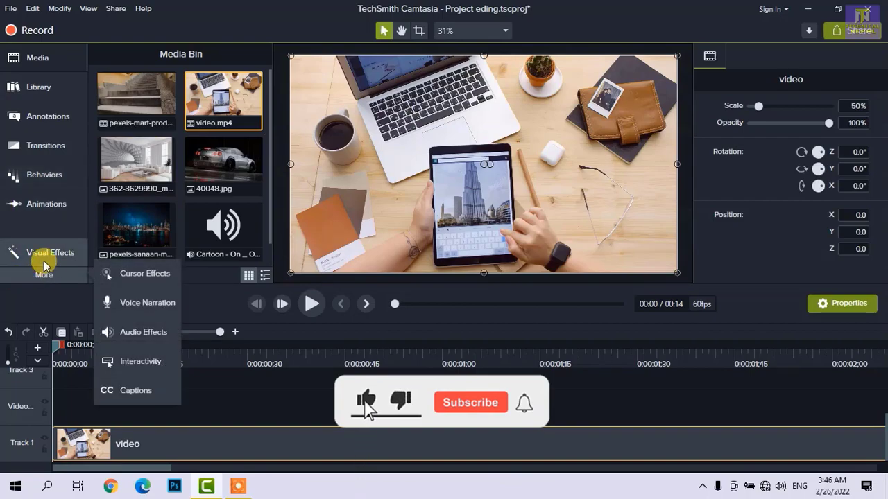
left_click(154, 372)
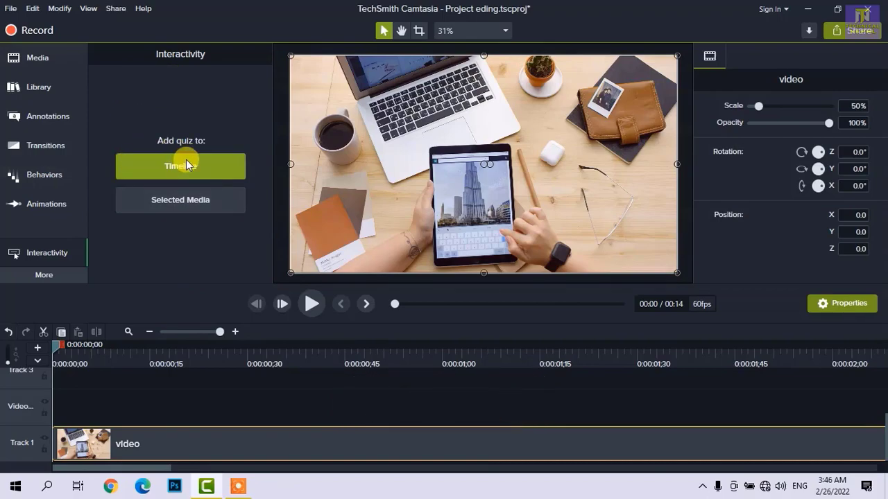
left_click(146, 400)
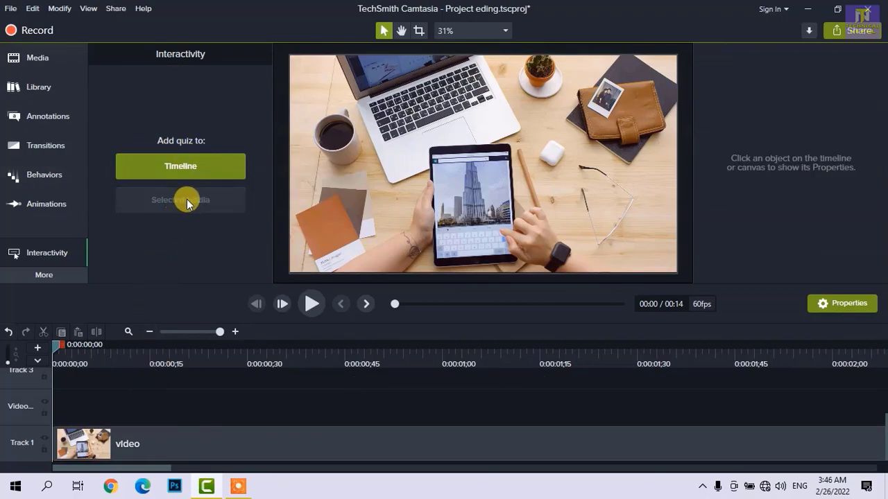
left_click(174, 437)
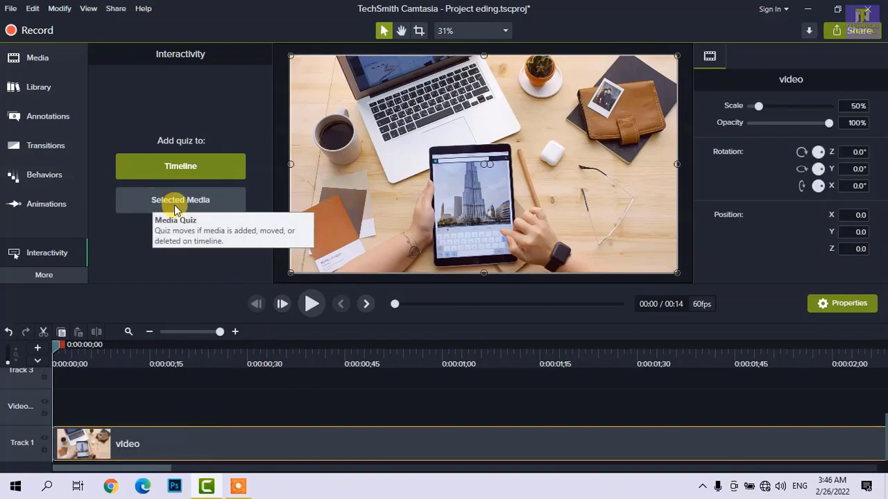
left_click(203, 406)
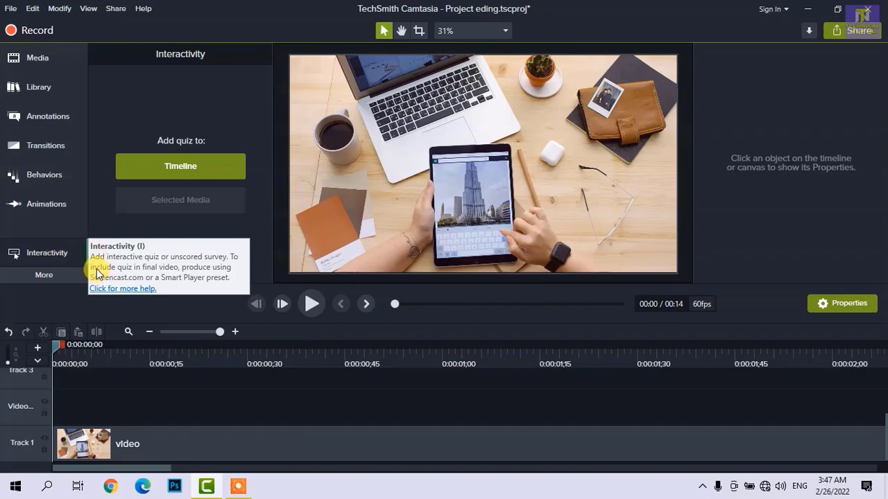
left_click_drag(119, 361, 273, 372)
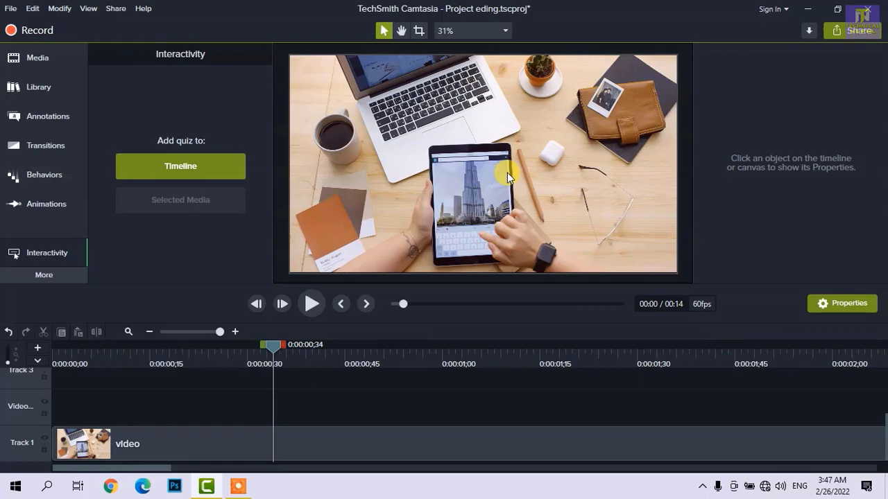
left_click(850, 32)
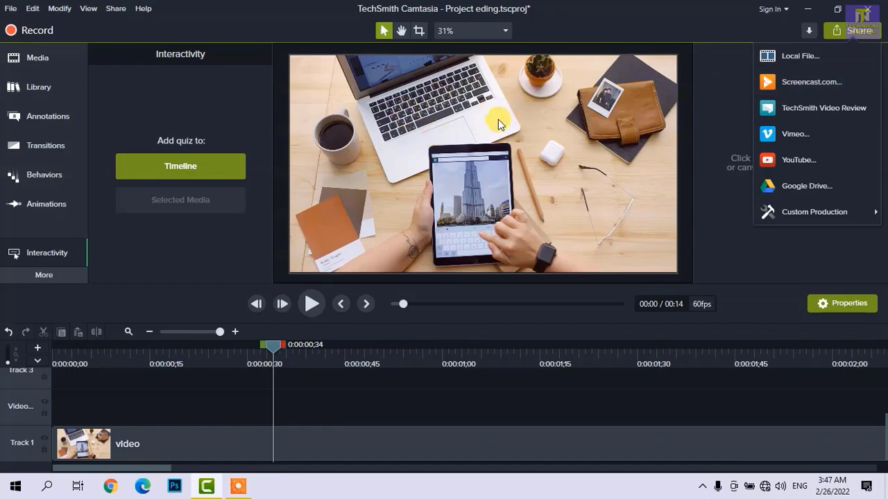
left_click(196, 270)
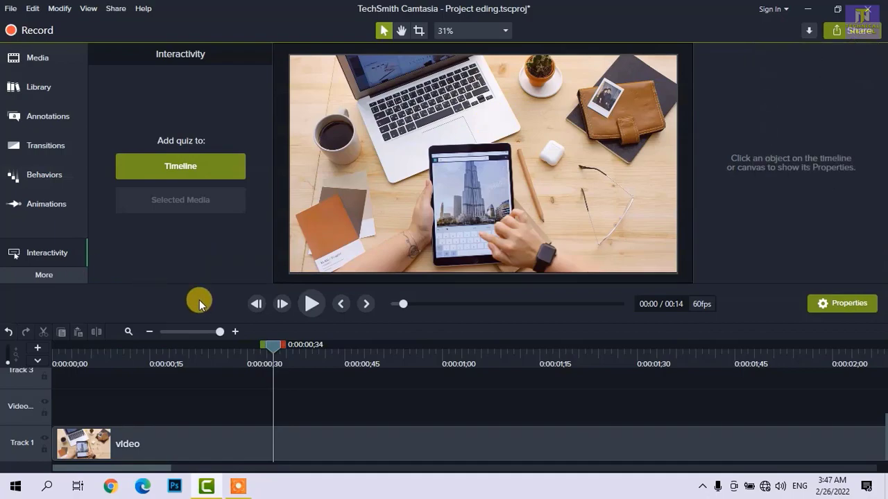
left_click_drag(142, 368, 130, 349)
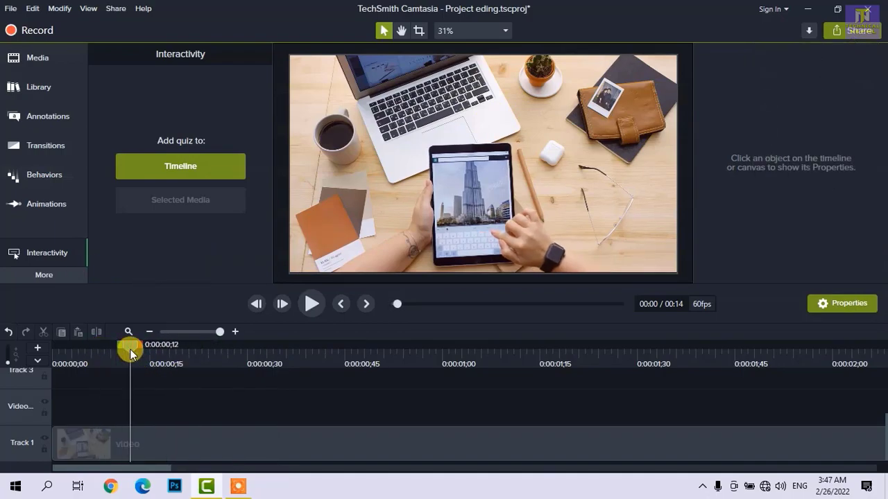
Show the quiz track on the timeline and hide it again.
left_click(37, 366)
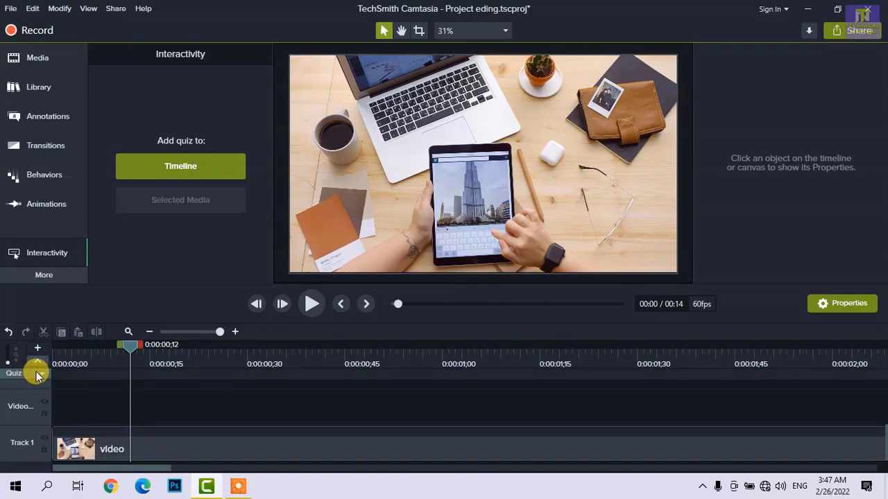
left_click(38, 375)
left_click(38, 375)
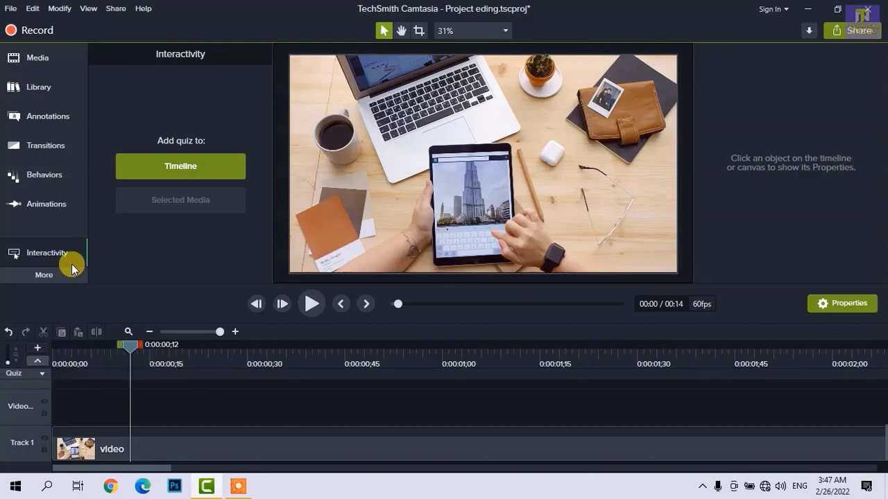
left_click(40, 362)
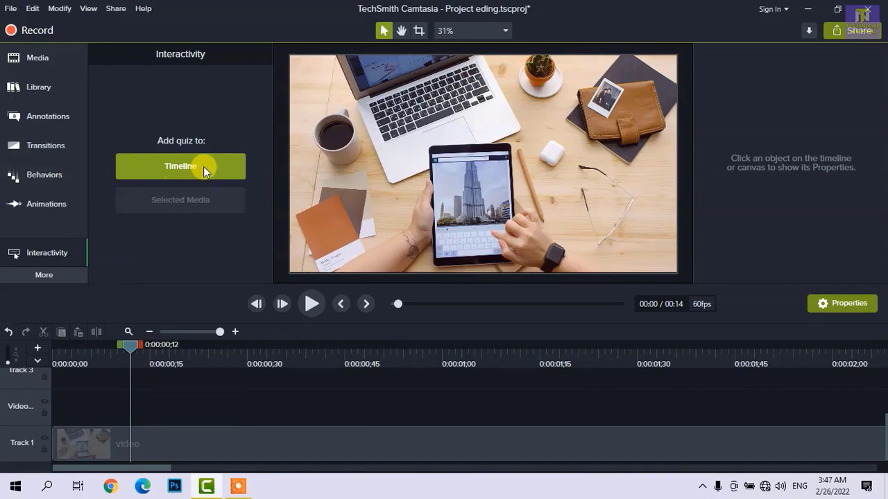
Play the video from the start, pause at 0:00:03;46 and add a timeline quiz there.
left_click_drag(131, 345, 54, 351)
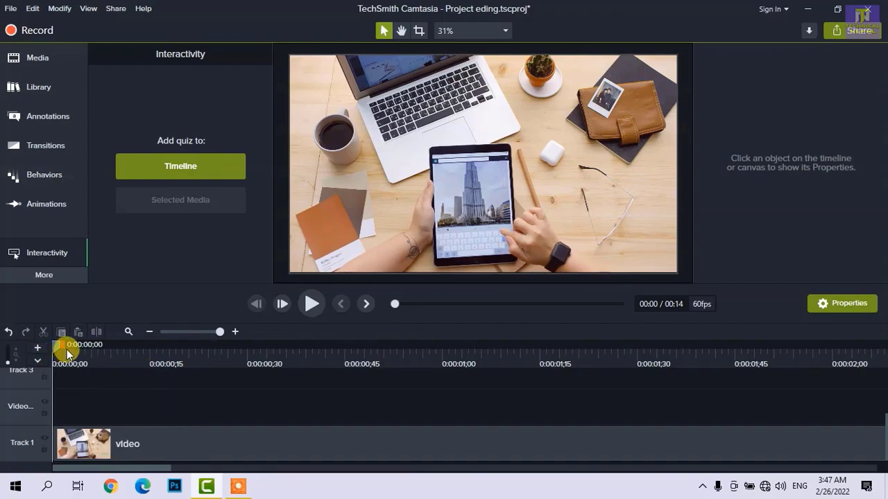
key("space")
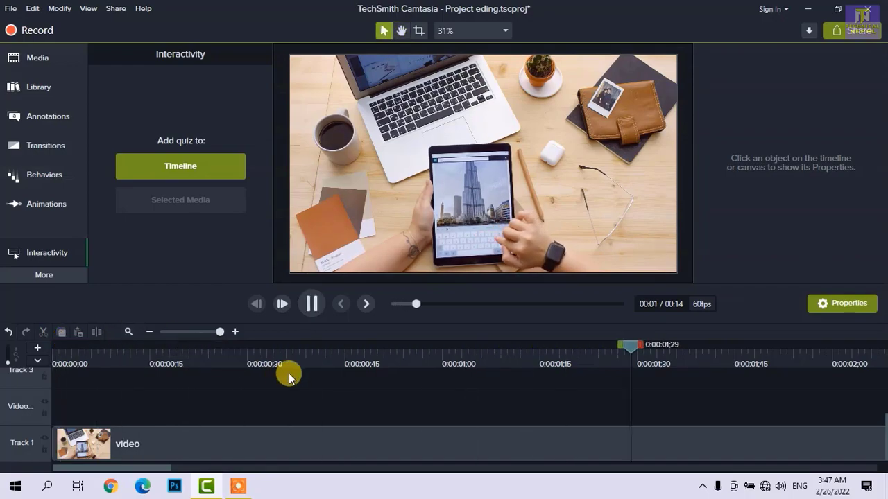
key("space")
scroll(274, 430, "down", 3)
scroll(274, 430, "down", 3)
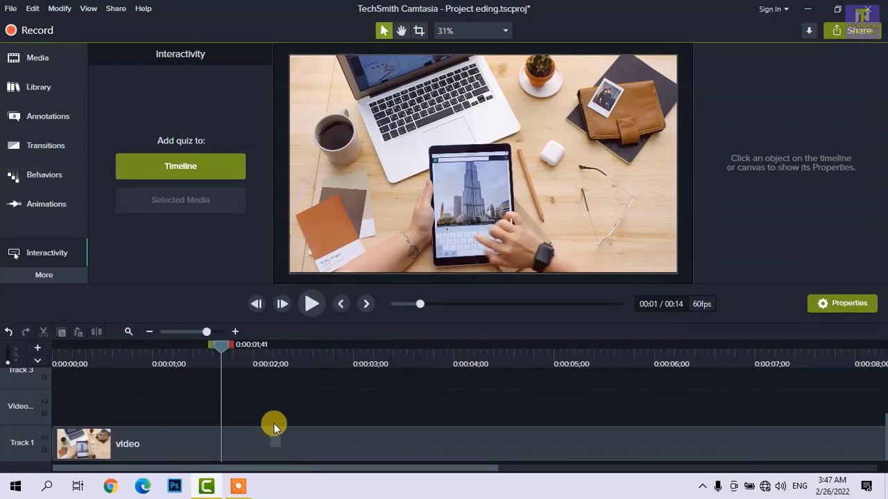
left_click(189, 333)
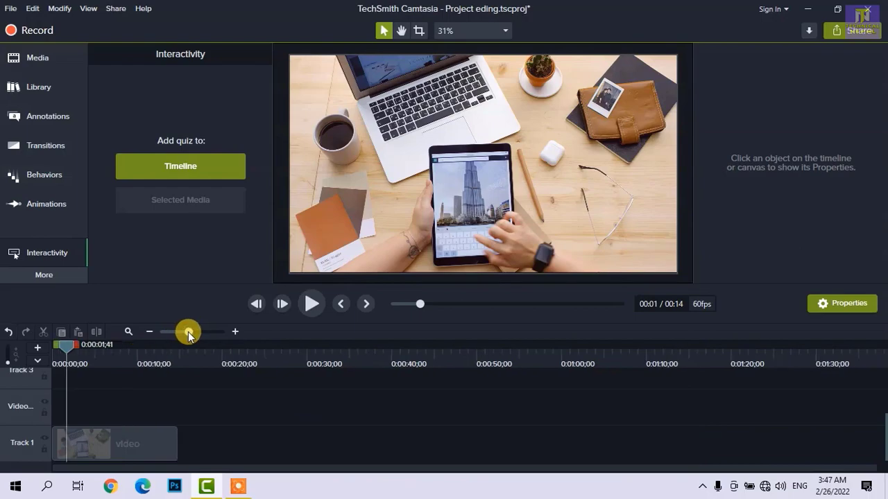
left_click_drag(189, 333, 195, 333)
key("space")
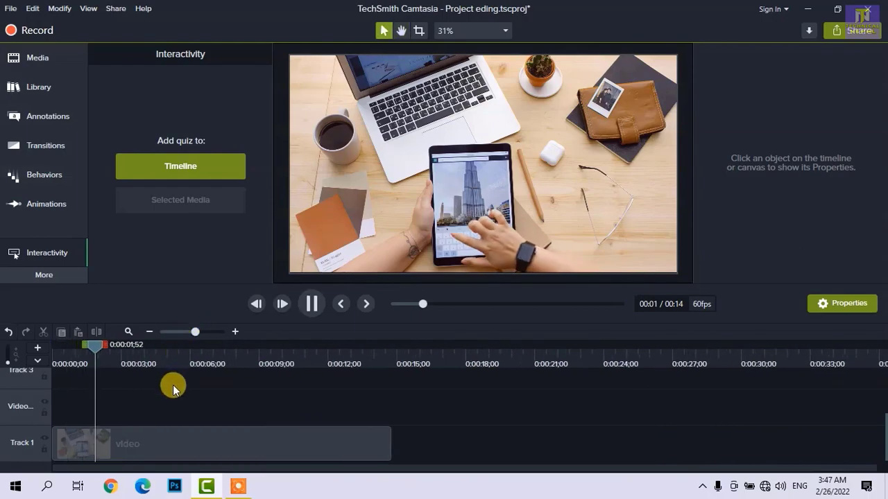
key("space")
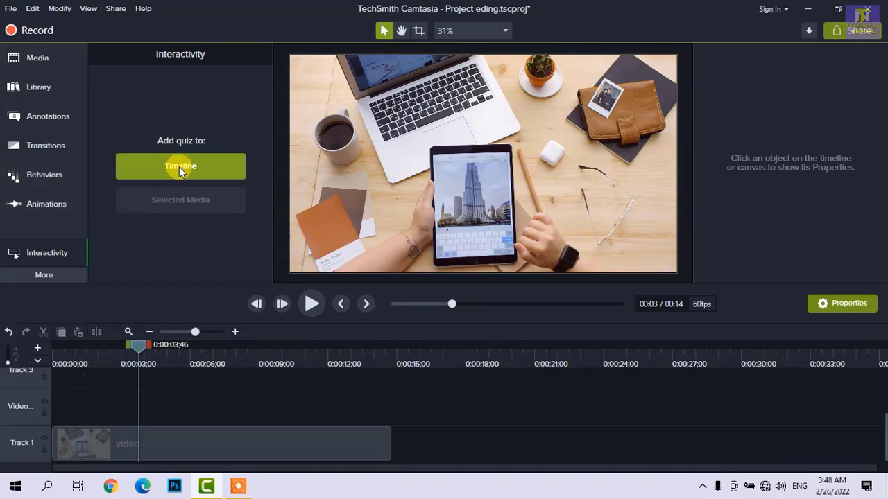
left_click(199, 169)
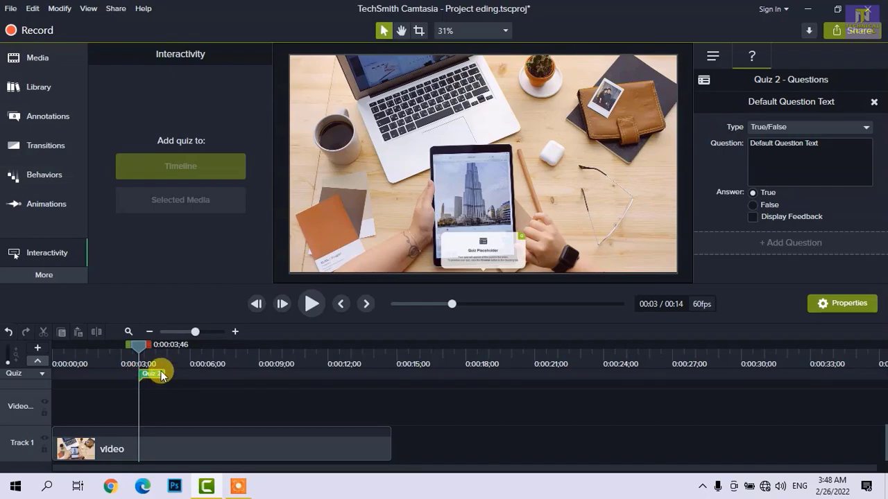
Add two more timeline quizzes, one at 0:00:07;40 and one at 0:00:11;58.
left_click_drag(137, 350, 229, 365)
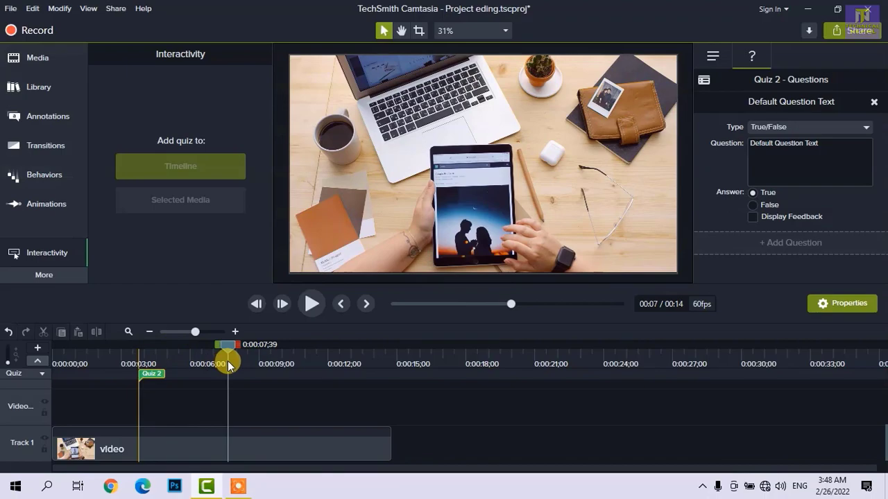
left_click(210, 155)
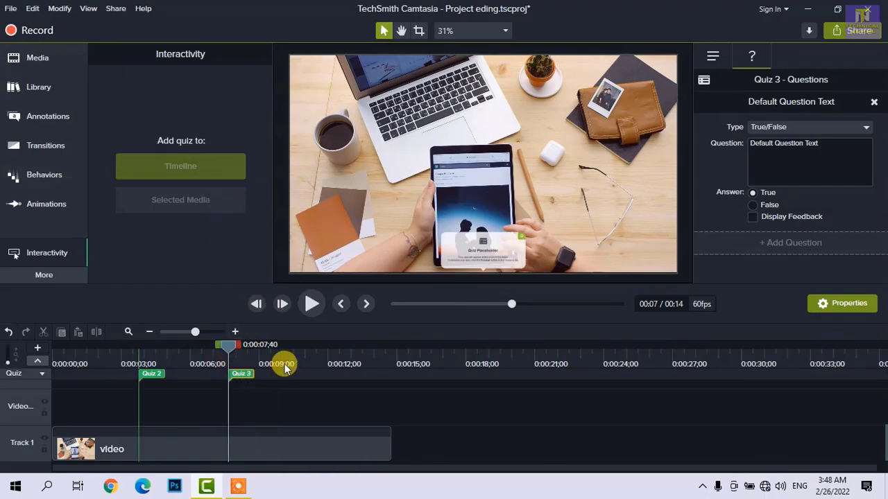
left_click(326, 350)
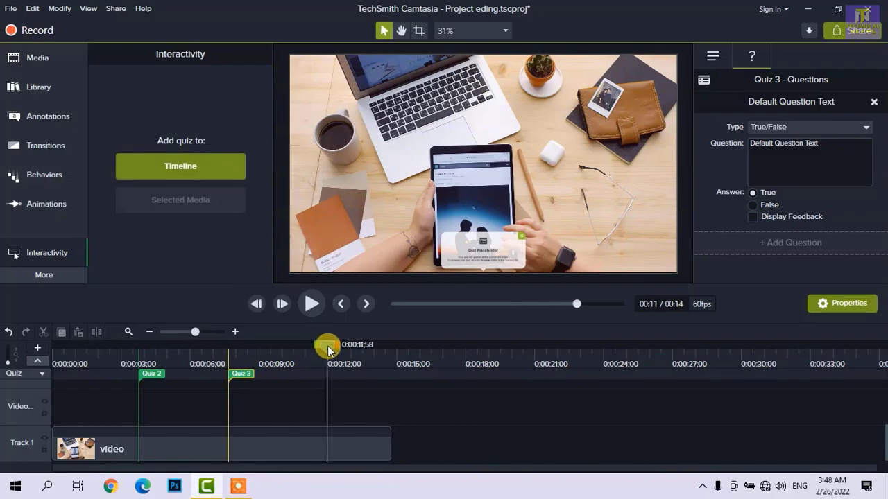
left_click(179, 169)
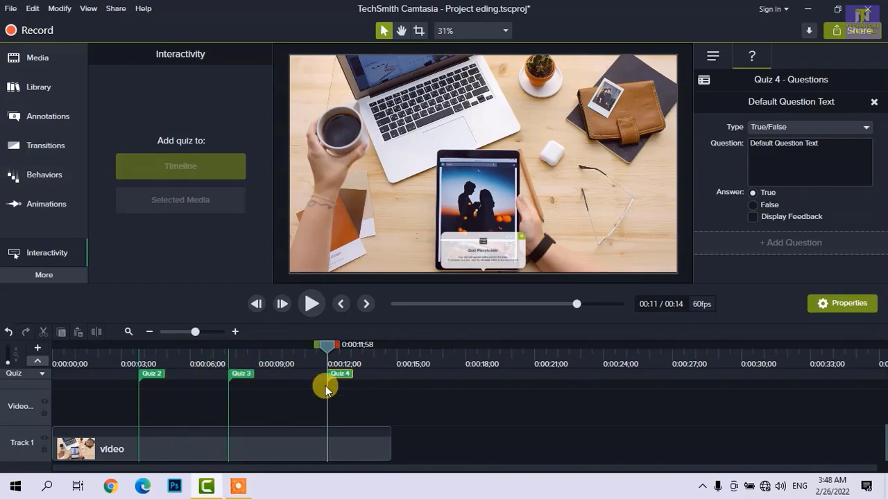
left_click_drag(323, 351, 201, 344)
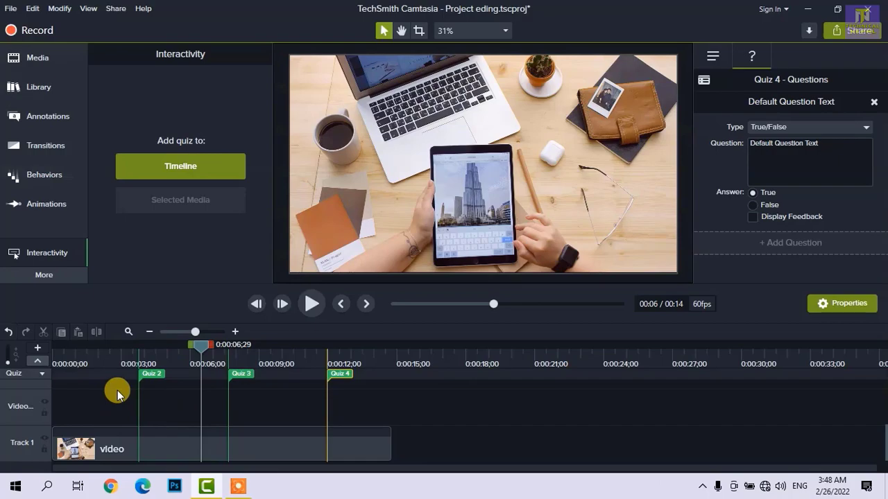
left_click(93, 452)
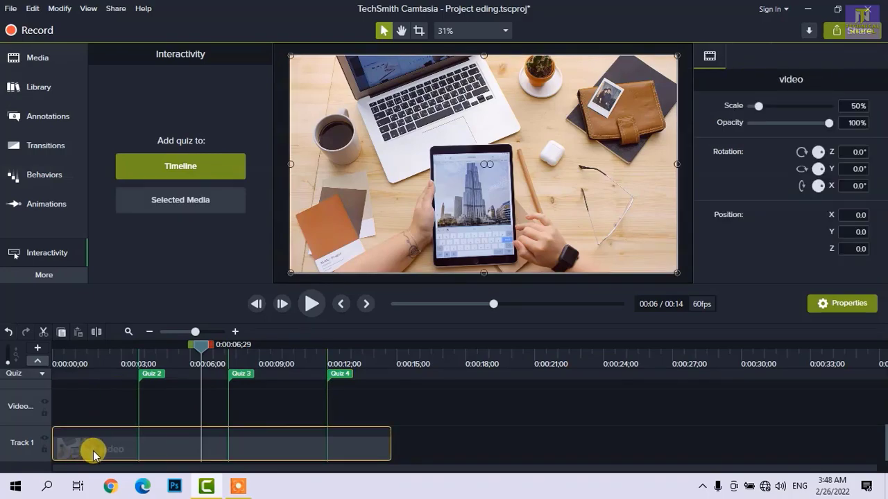
mouse_move(94, 452)
left_mouse_down()
mouse_move(133, 448)
mouse_move(100, 446)
left_mouse_up()
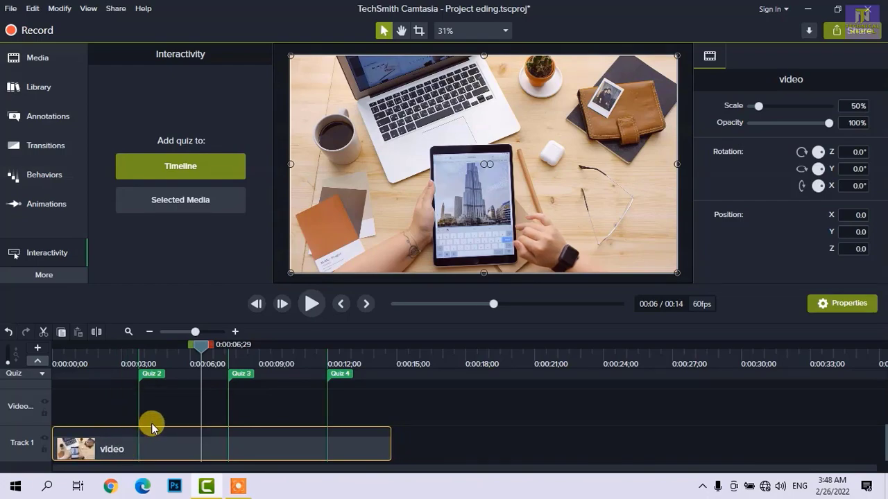
left_click_drag(171, 440, 113, 449)
left_click_drag(127, 449, 98, 445)
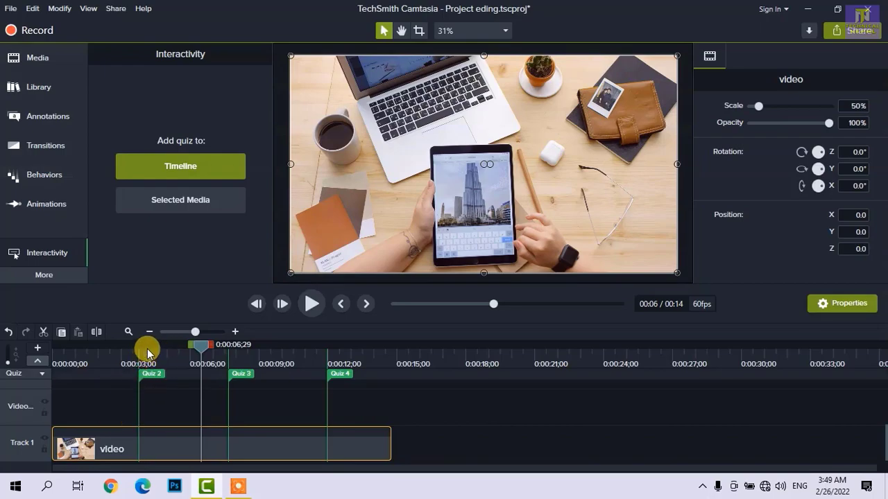
Select the first quiz marker to show its question properties and place the playhead just after it at 0:00:04;11.
left_click(151, 384)
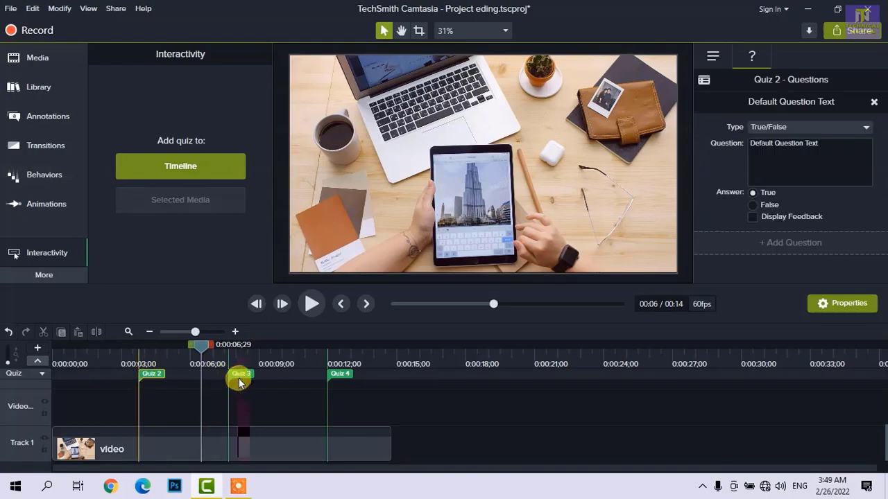
left_click_drag(240, 376, 307, 378)
left_click(340, 374)
left_click(152, 378)
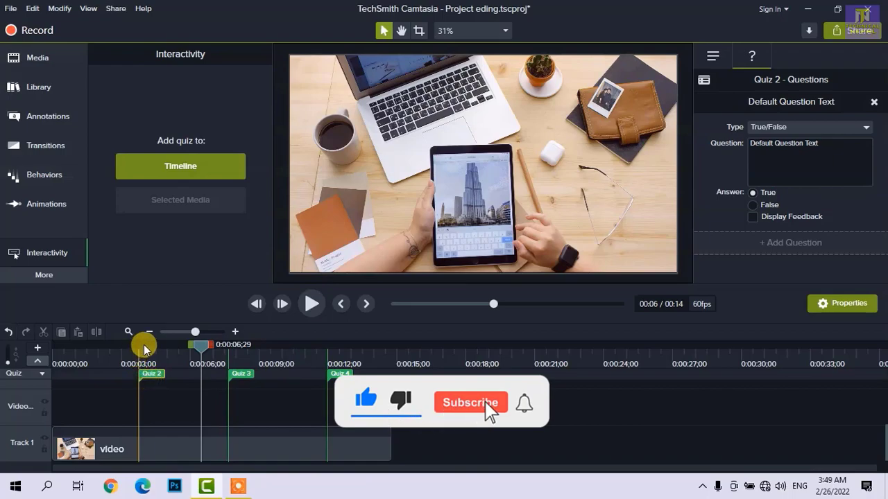
left_click(143, 347)
left_click_drag(145, 347, 149, 354)
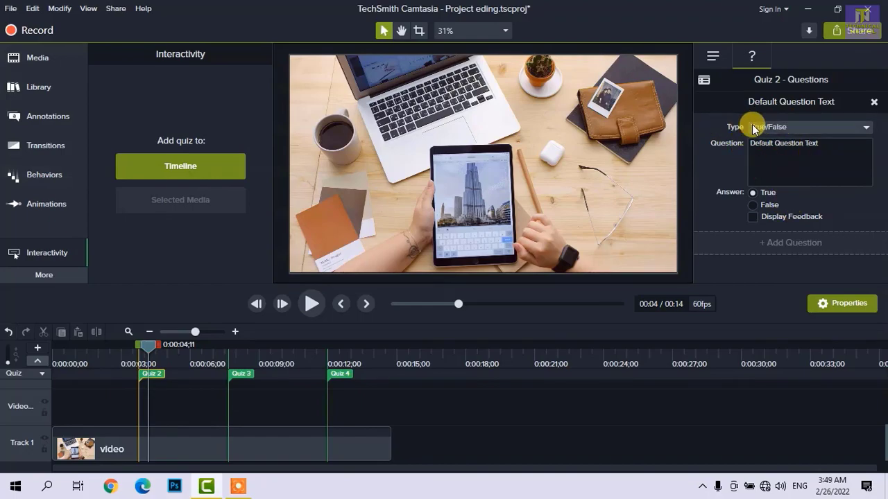
Try the Multiple Choice, Fill in the Blank, Short Answer and True/False types for the first quiz's question.
left_click(808, 129)
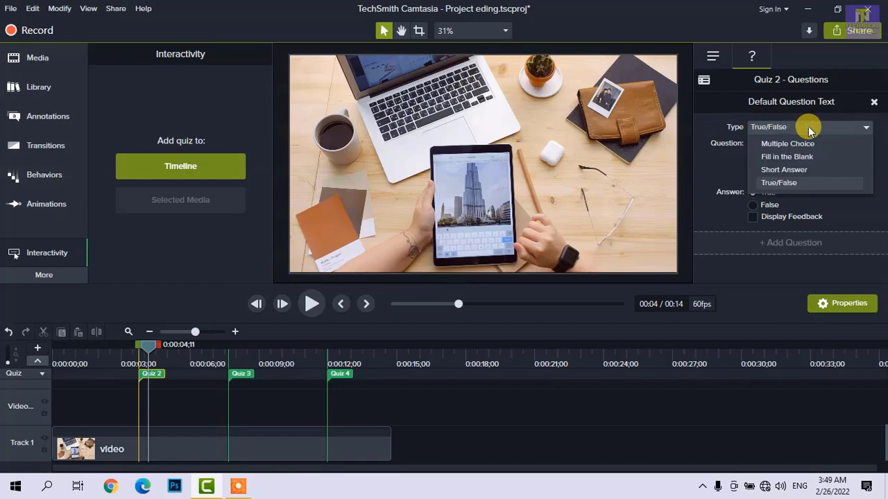
left_click(817, 147)
left_click(807, 131)
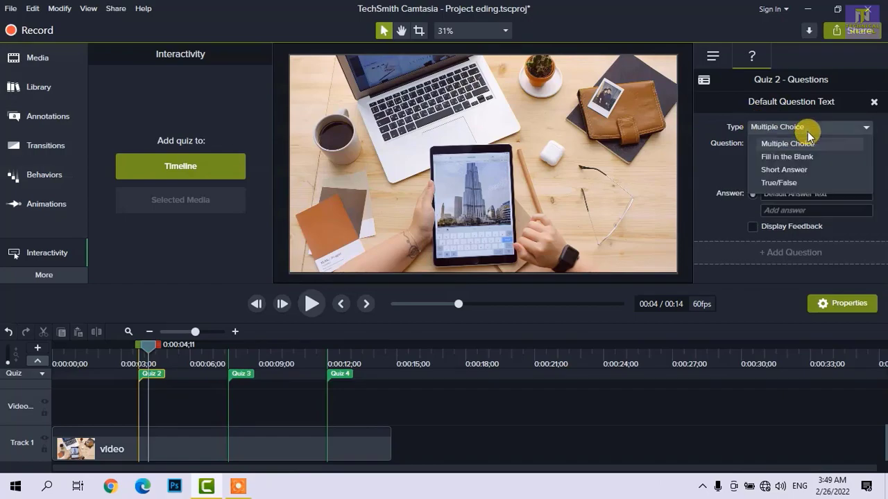
left_click(790, 157)
left_click(798, 128)
left_click(798, 170)
left_click(801, 129)
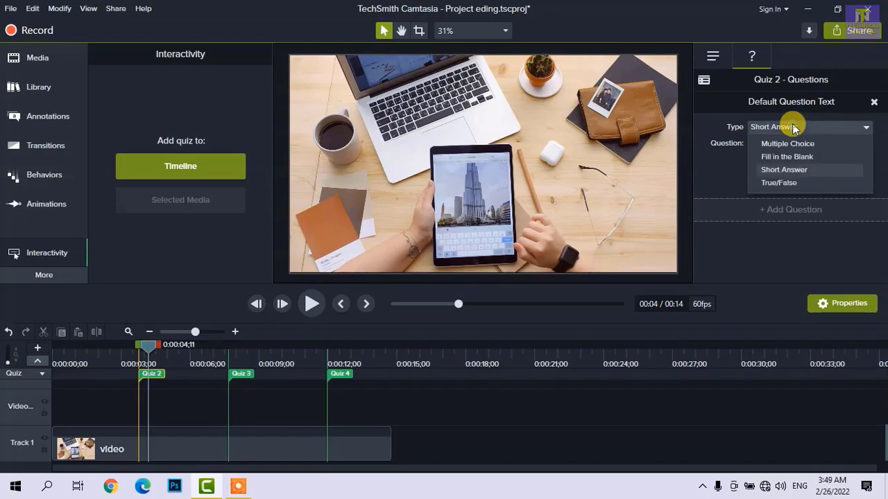
left_click(779, 184)
Set the question type to Multiple Choice and the question text to "Which is the capital city of Nepal ?".
left_click(756, 127)
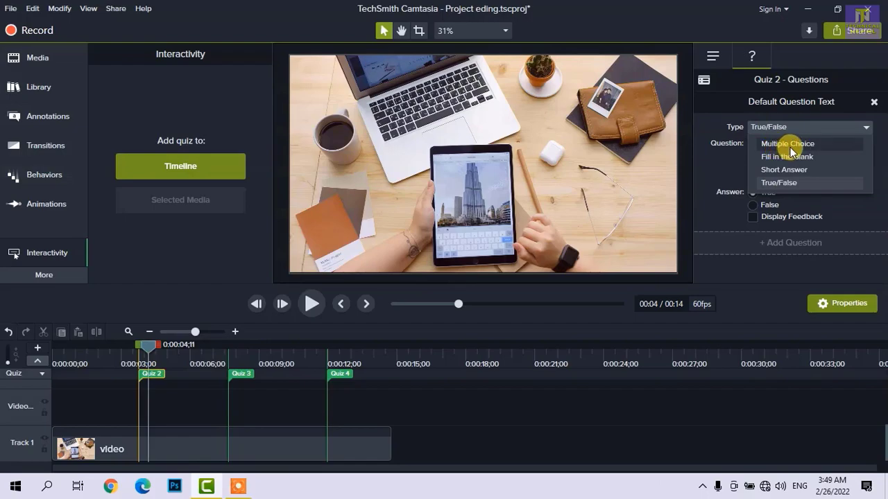
left_click(789, 145)
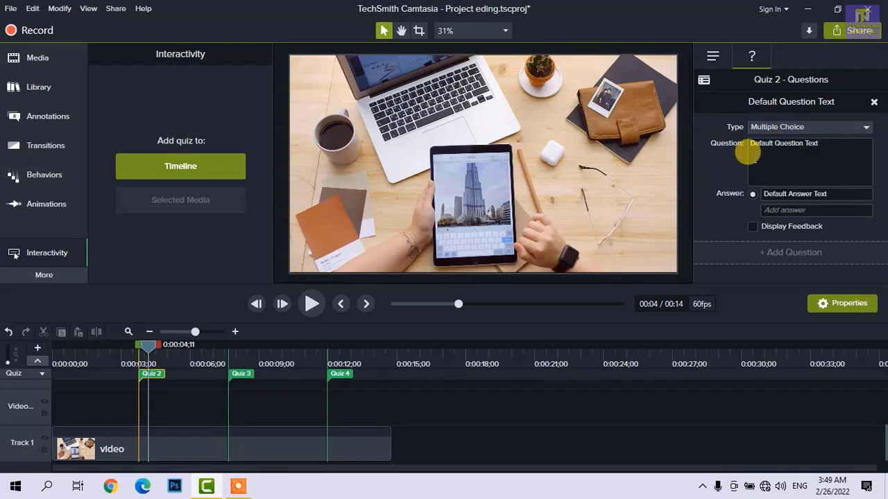
left_click(833, 142)
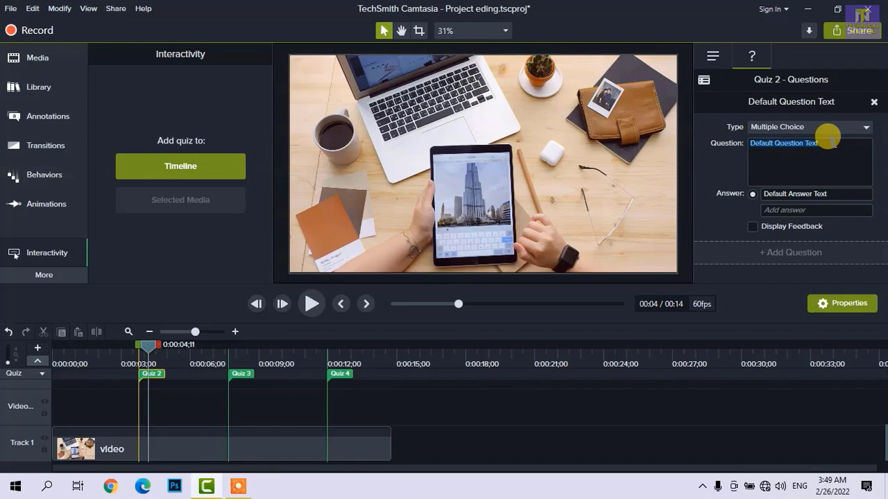
left_click_drag(749, 147, 846, 143)
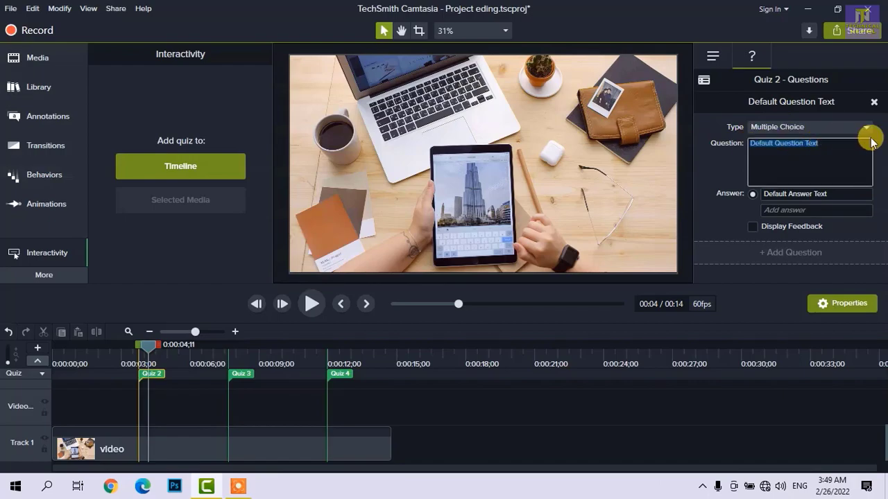
type("Wha")
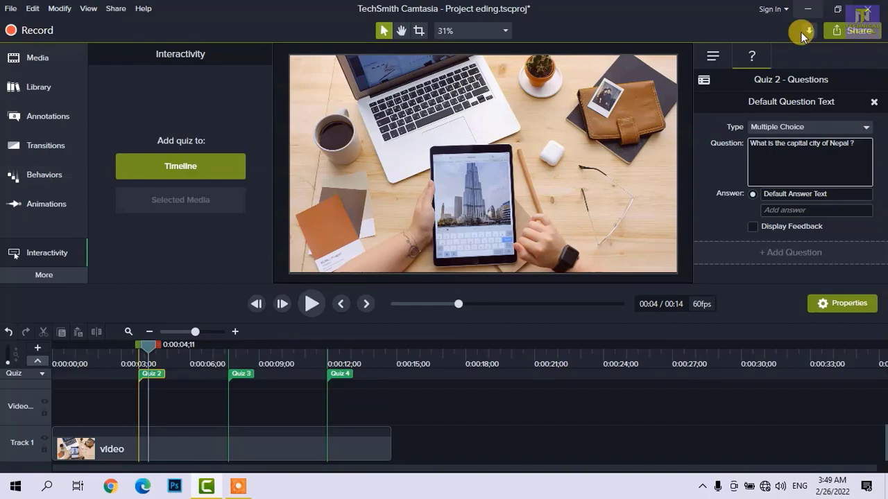
left_click_drag(766, 143, 745, 150)
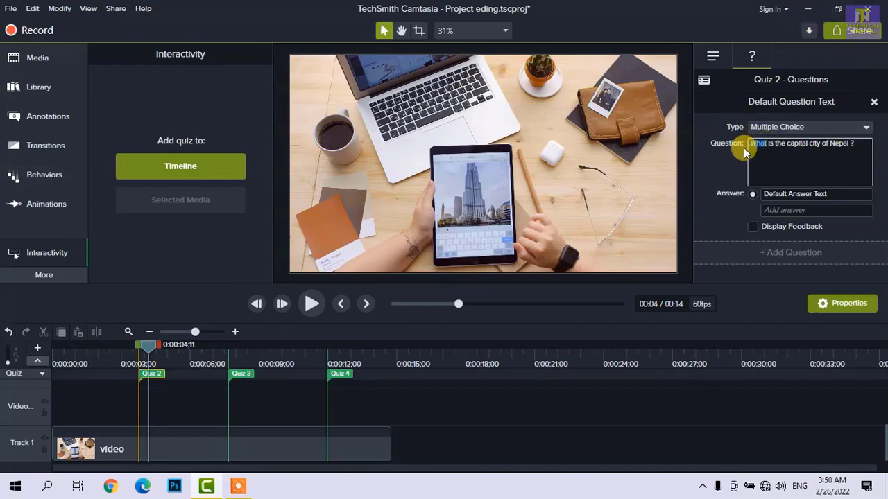
type("Which")
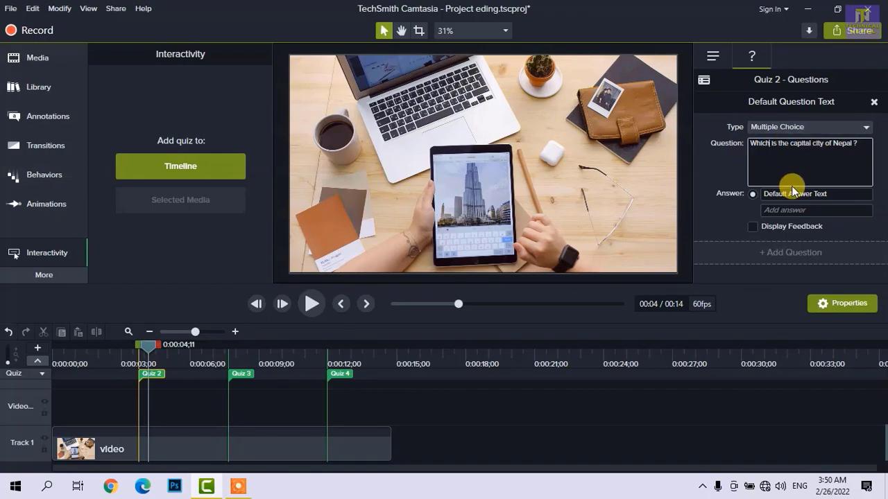
Enter six answer choices for the question: Pokhara, Kathmandu, Biratnagar, Chitwan, Butwal and Dang.
left_click(825, 194)
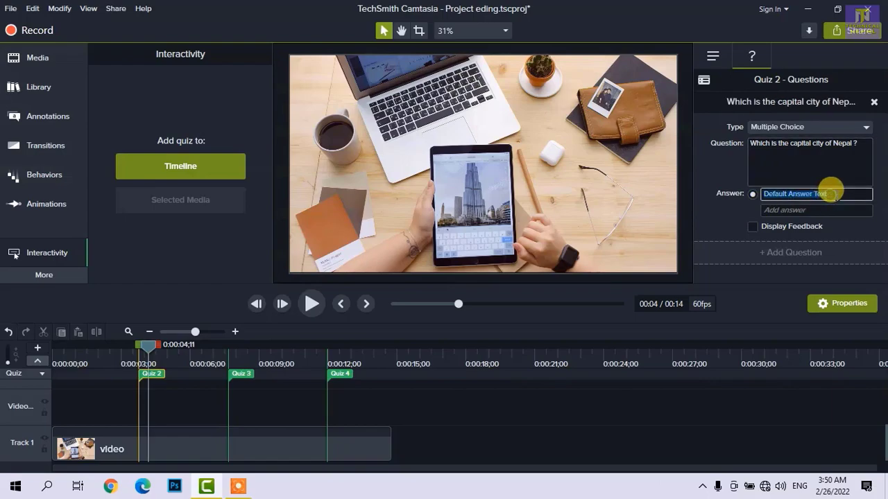
type("Pokhara")
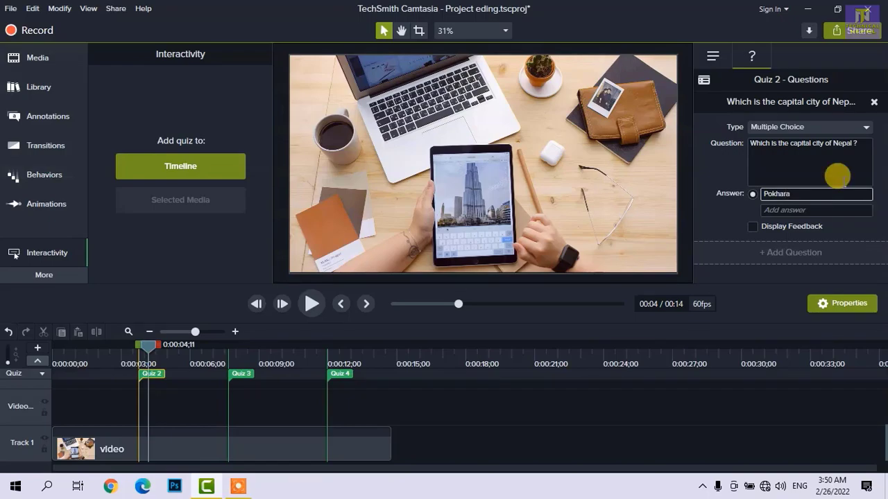
left_click(822, 209)
type("Kathmandu")
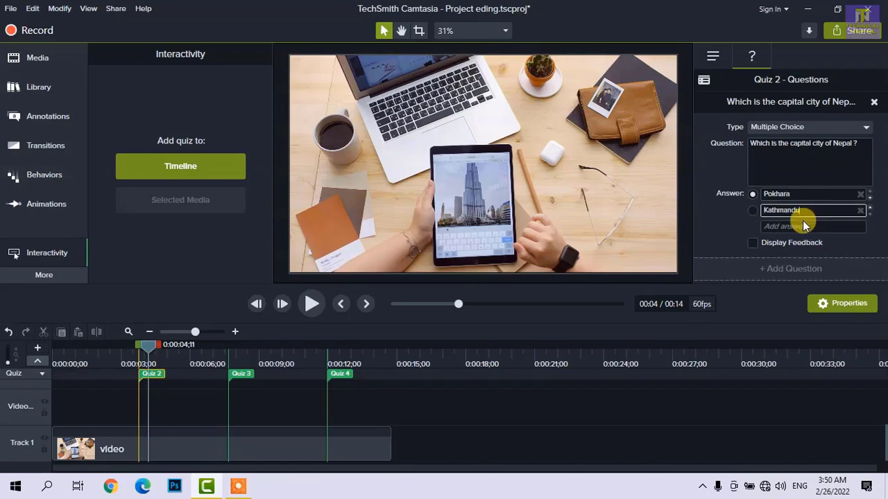
left_click(802, 226)
type("Biratnagar")
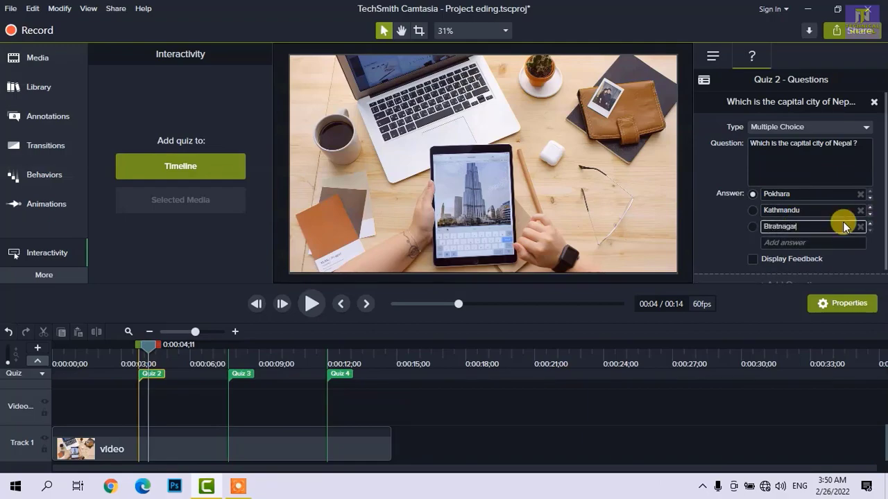
left_click(810, 242)
type("Chitwan")
left_click(810, 259)
type("Butwal")
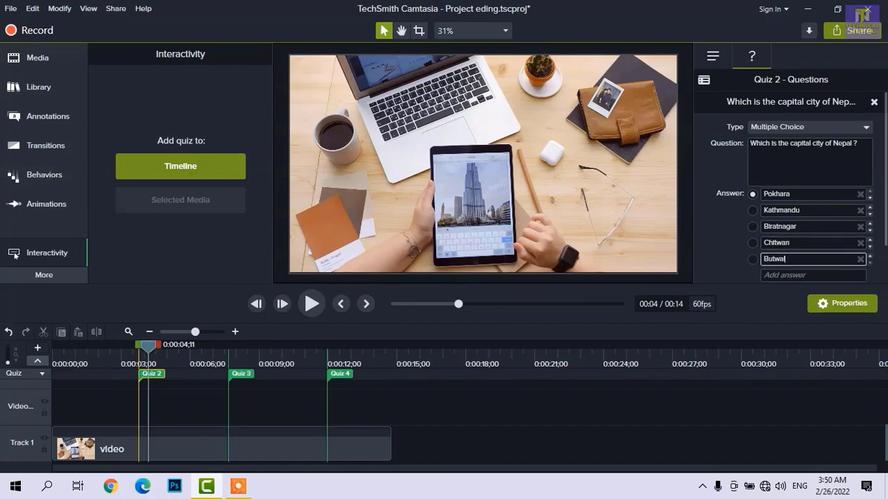
left_click(798, 274)
type("Dang")
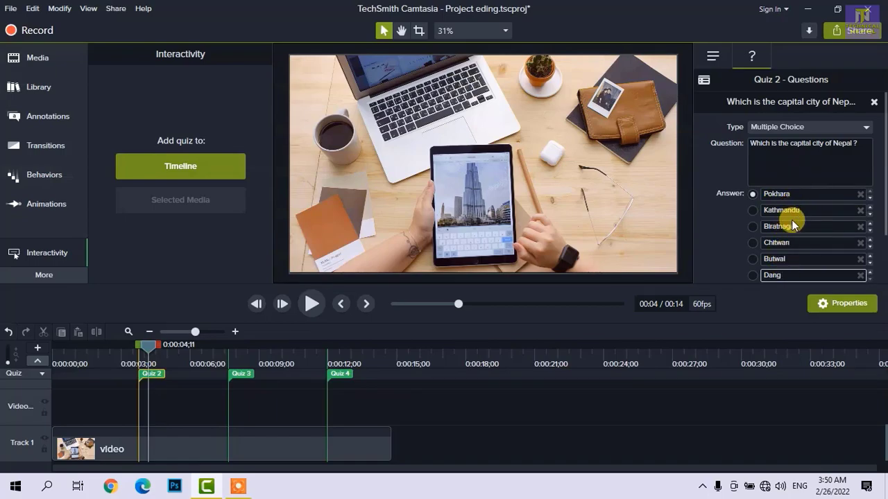
Turn on feedback display for the question, review its correct and incorrect response settings, and turn it off again.
scroll(798, 236, "down", 2)
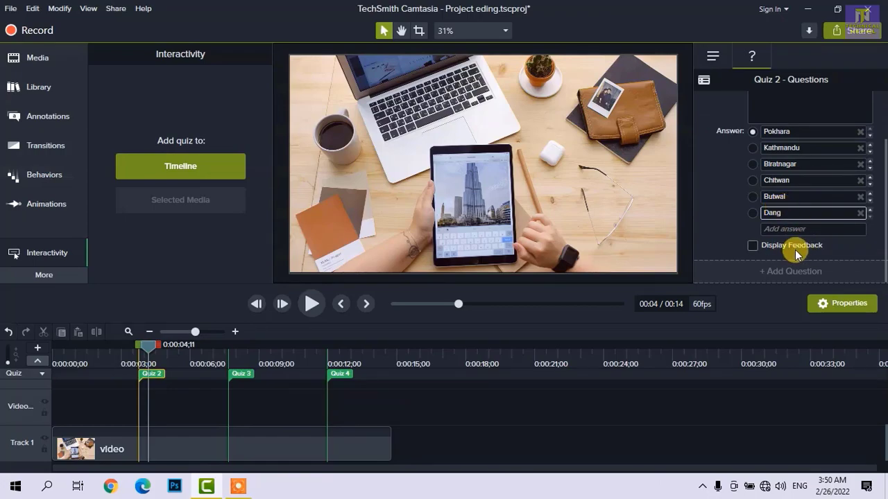
left_click(752, 247)
scroll(750, 242, "down", 1)
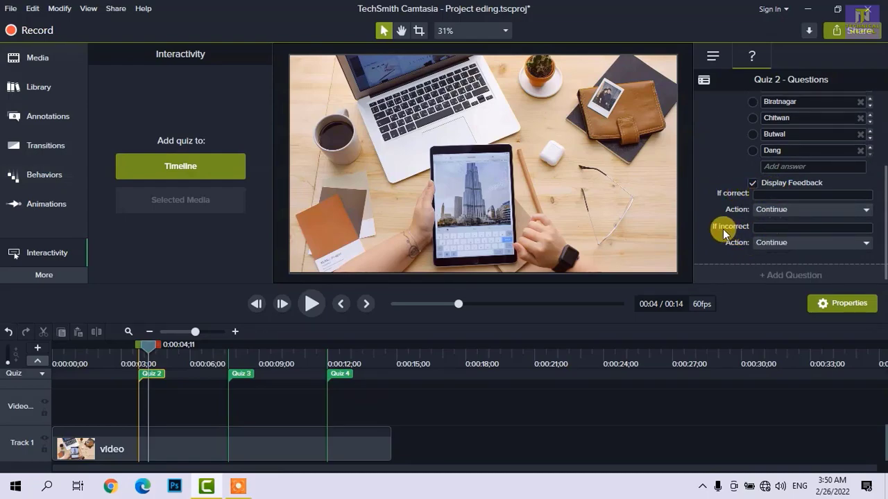
scroll(770, 238, "down", 1)
scroll(769, 232, "up", 1)
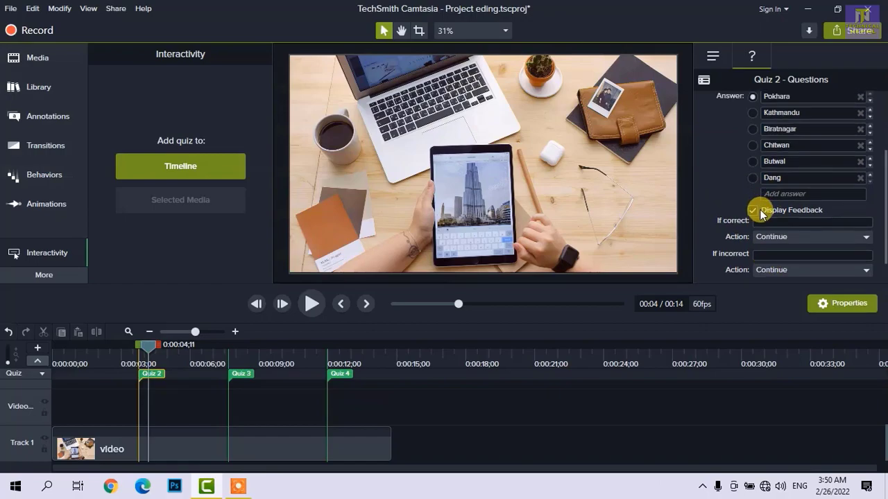
left_click(753, 209)
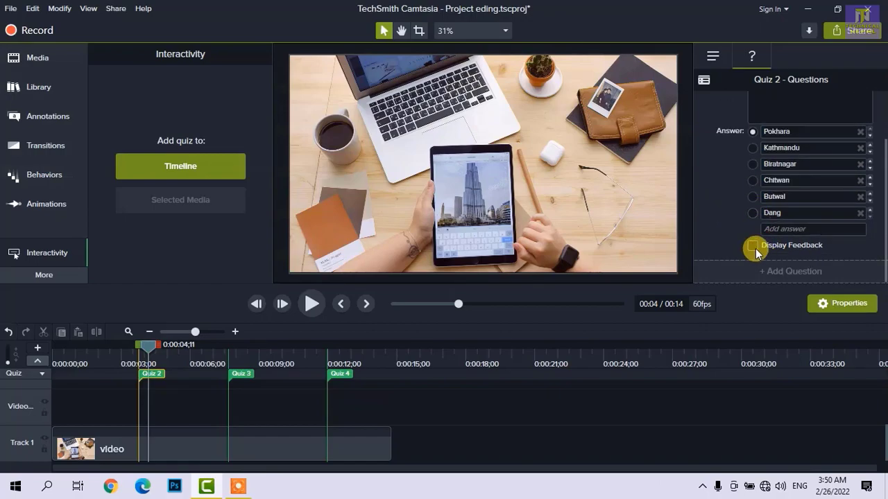
scroll(755, 248, "up", 2)
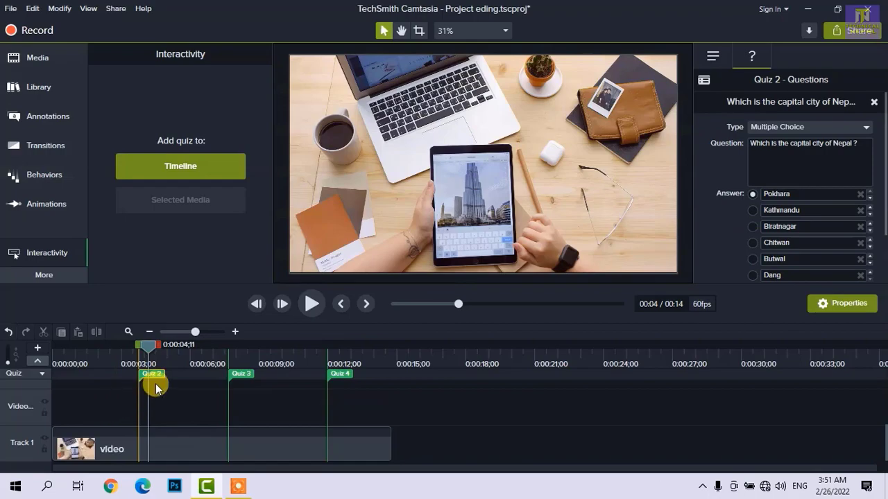
Open the preview of the first quiz, play the video past its marker, and place the playhead at 0:00:03;54.
left_click(714, 58)
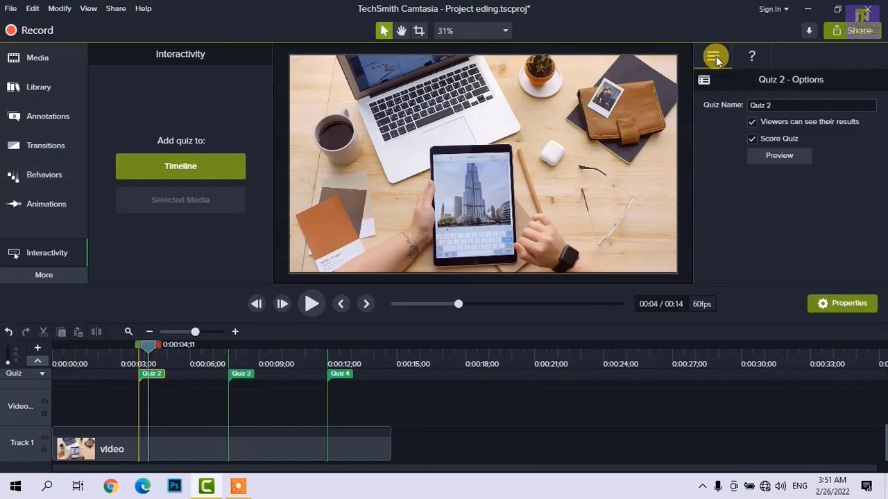
left_click(766, 157)
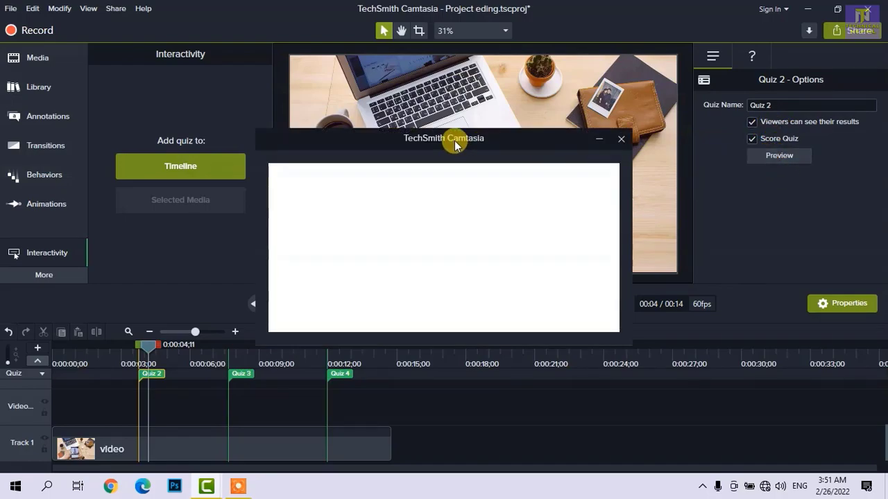
left_click_drag(456, 143, 462, 135)
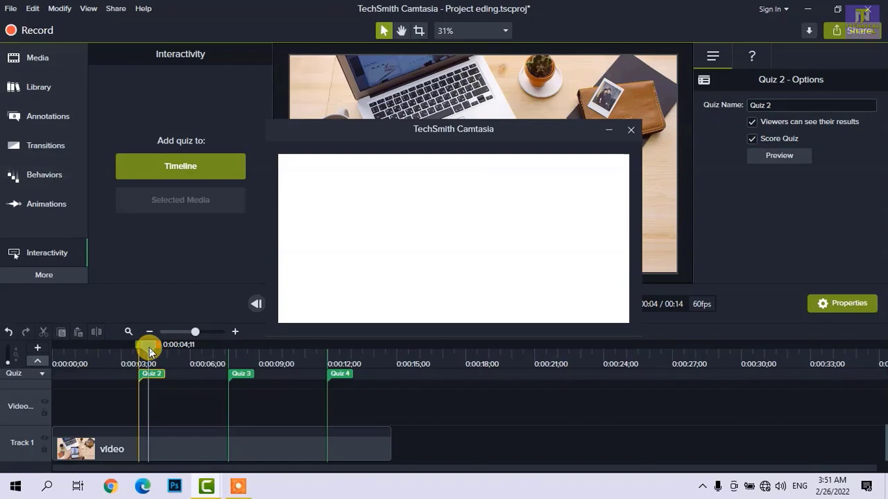
left_click_drag(149, 347, 129, 356)
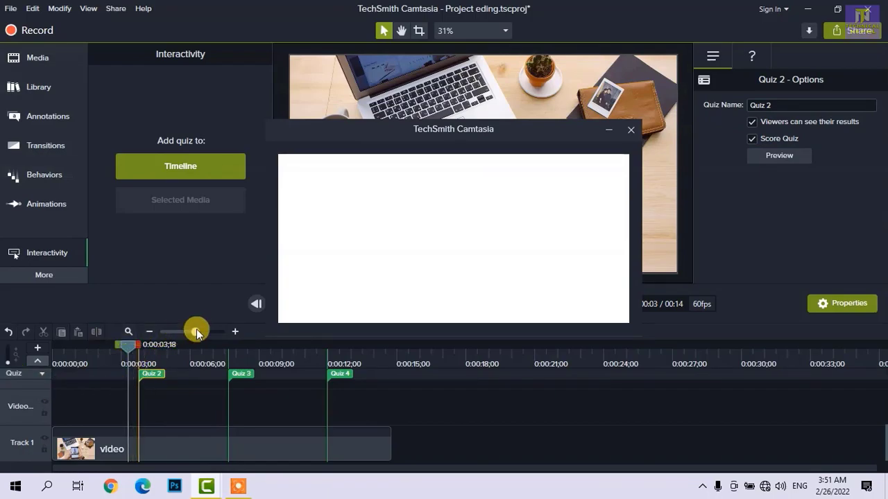
left_click(293, 305)
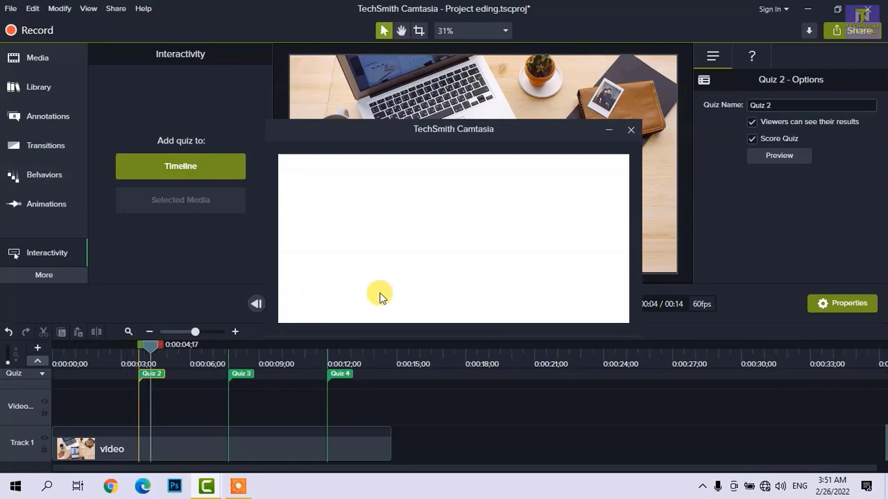
left_click_drag(564, 141, 564, 133)
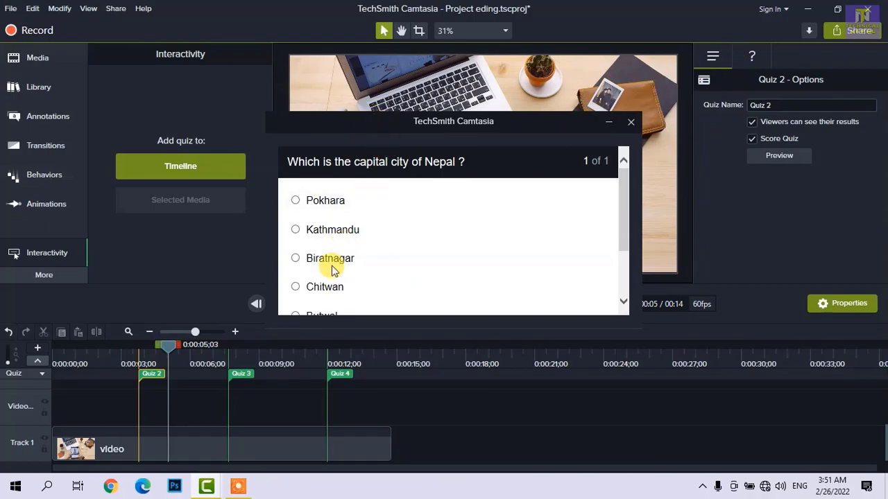
left_click(124, 347)
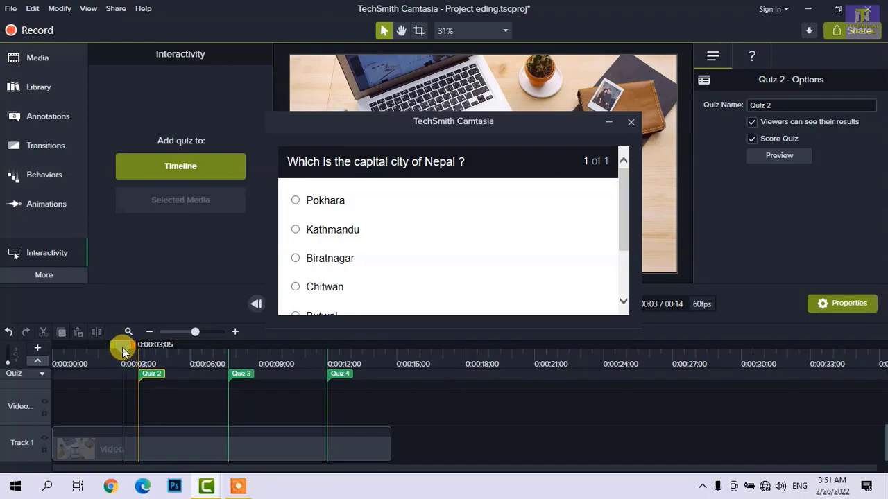
left_click_drag(122, 346, 141, 355)
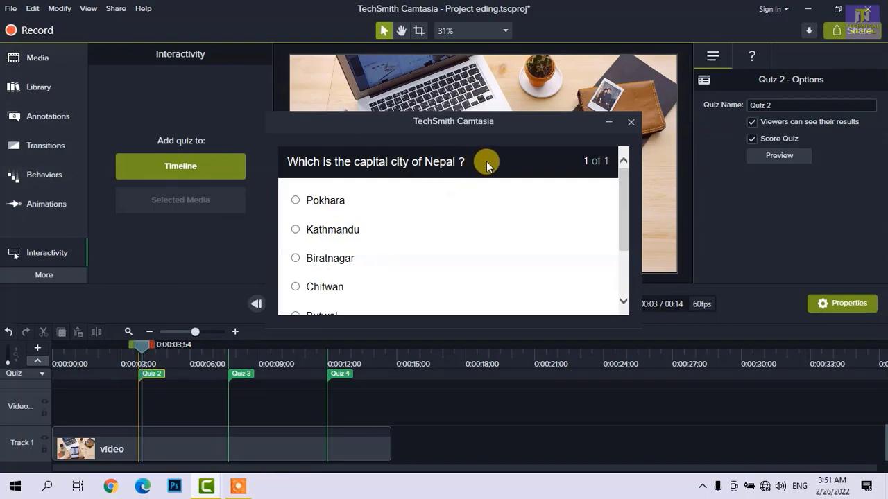
Answer the previewed question with Pokhara, submit it and close the preview.
left_click(326, 204)
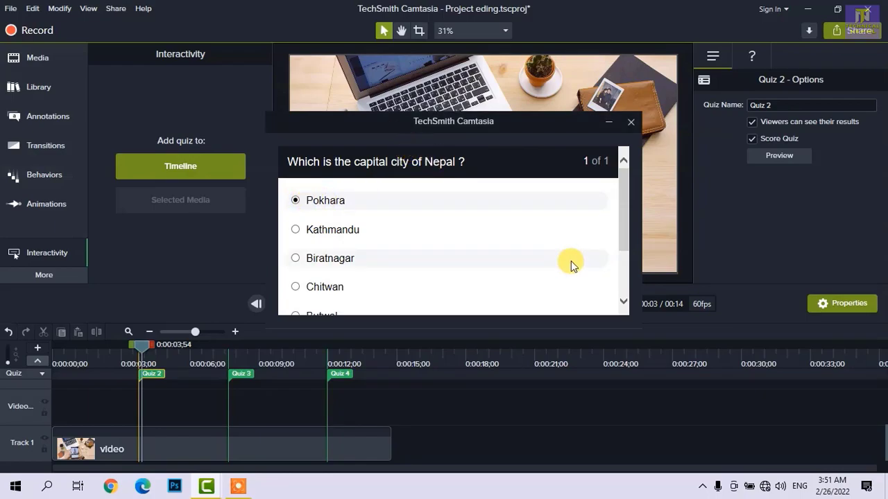
scroll(611, 210, "down", 3)
left_click(546, 299)
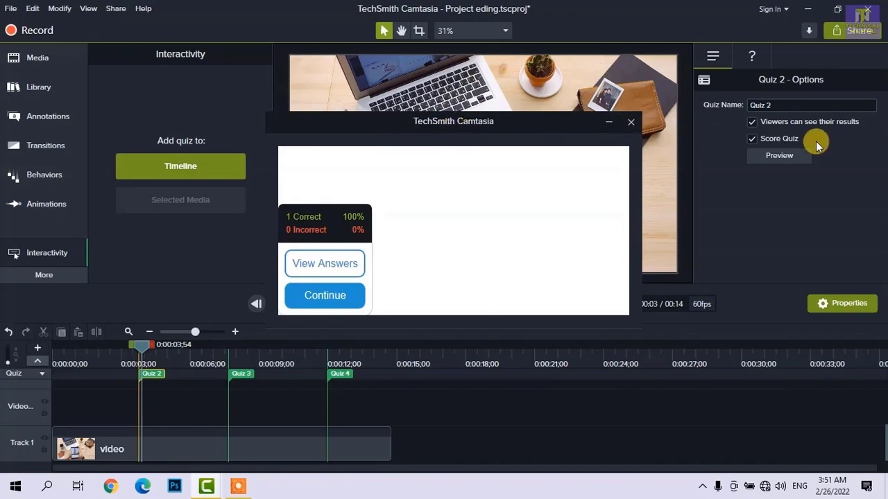
left_click(630, 121)
Remove the first answer choice, Pokhara, from the Quiz 2 question and add Kathmandu as the last choice.
left_click(751, 56)
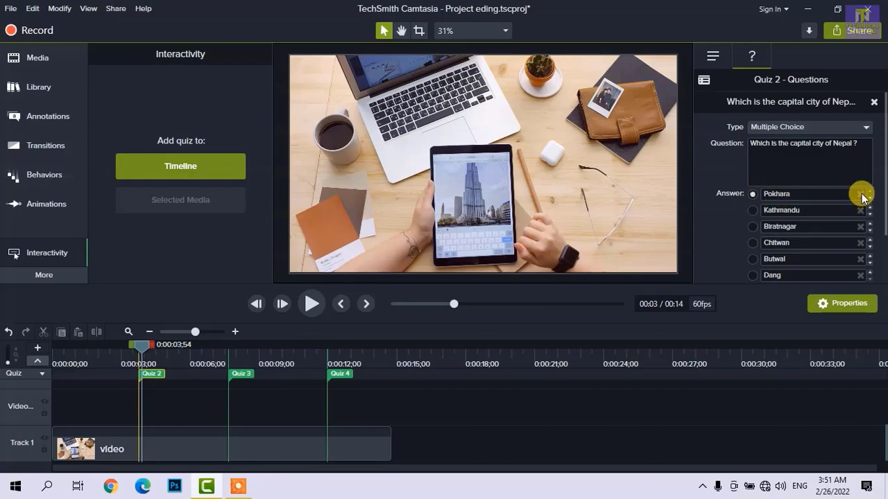
left_click(860, 195)
left_click(754, 194)
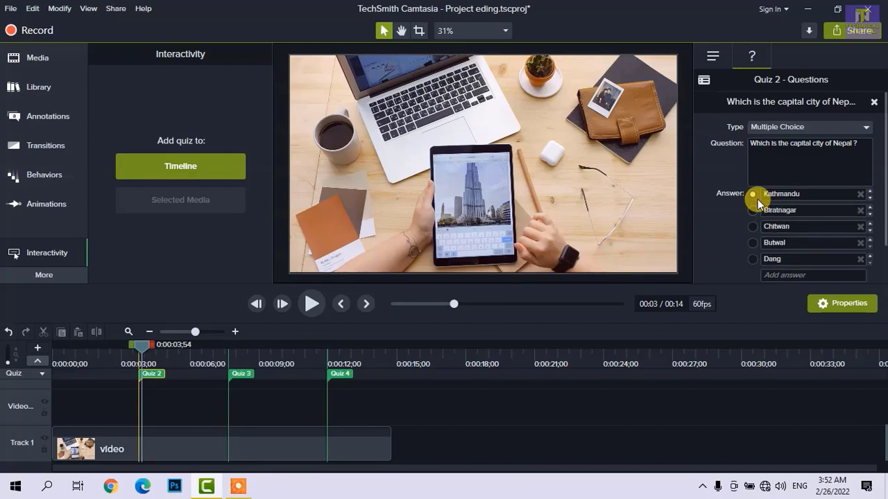
left_click(787, 274)
type("P")
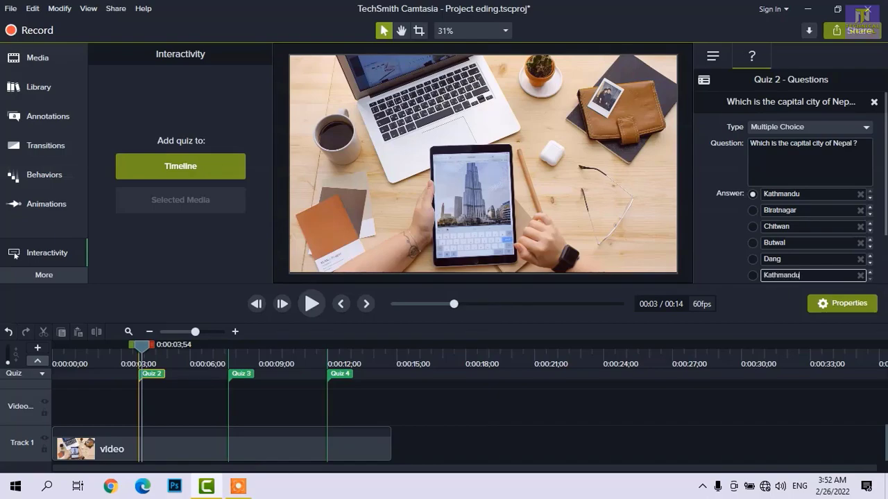
Change the first answer choice to Pokhara and mark the last choice, Kathmandu, as the correct answer.
double_click(776, 193)
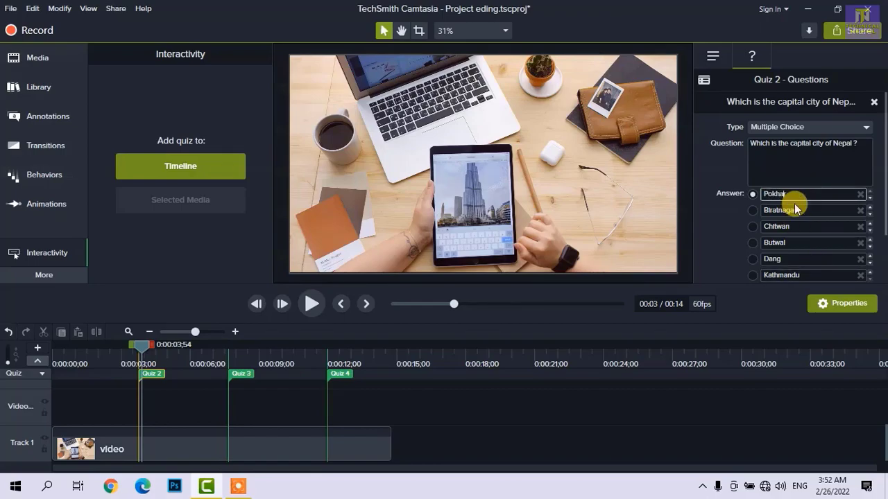
left_click(752, 276)
scroll(797, 264, "down", 2)
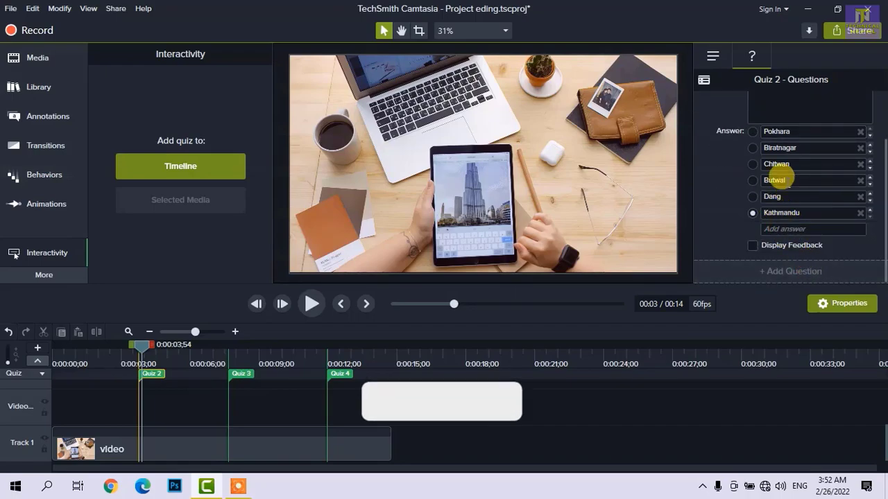
scroll(781, 178, "up", 2)
Open the preview of Quiz 2 and place the playhead at 0:00:04;00.
left_click(713, 50)
left_click(776, 156)
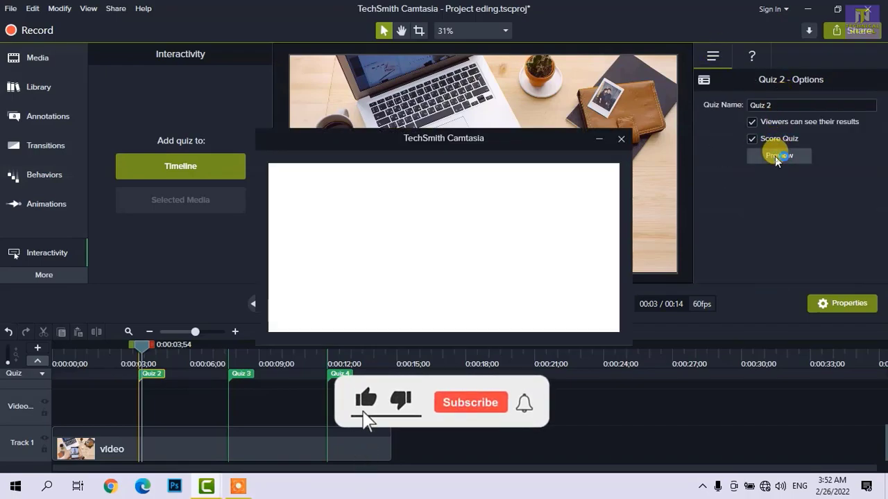
left_click_drag(142, 350, 128, 357)
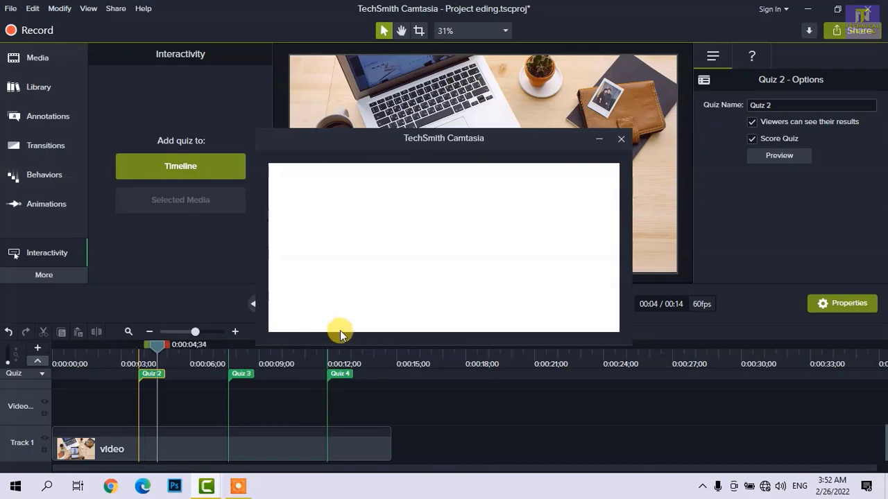
left_click_drag(410, 138, 419, 131)
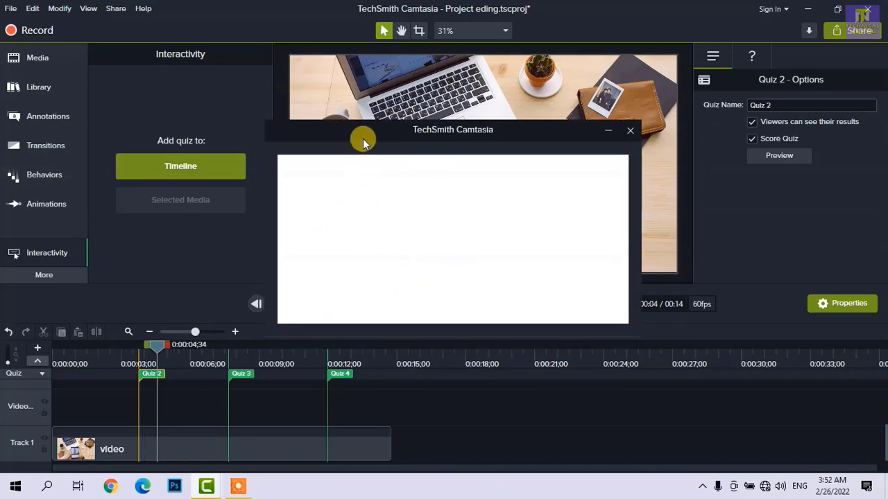
left_click_drag(168, 339, 143, 349)
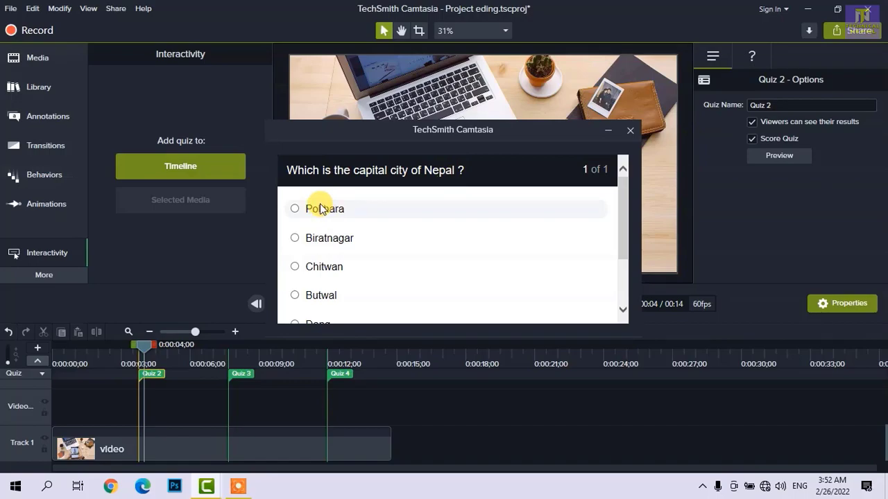
Answer the previewed question with Dang, submit it and open the answer review.
scroll(320, 235, "down", 2)
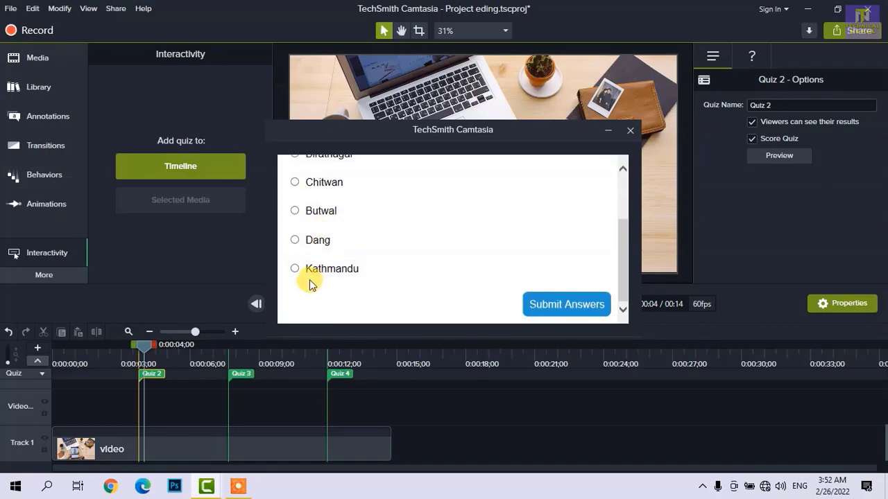
left_click(307, 243)
left_click(566, 304)
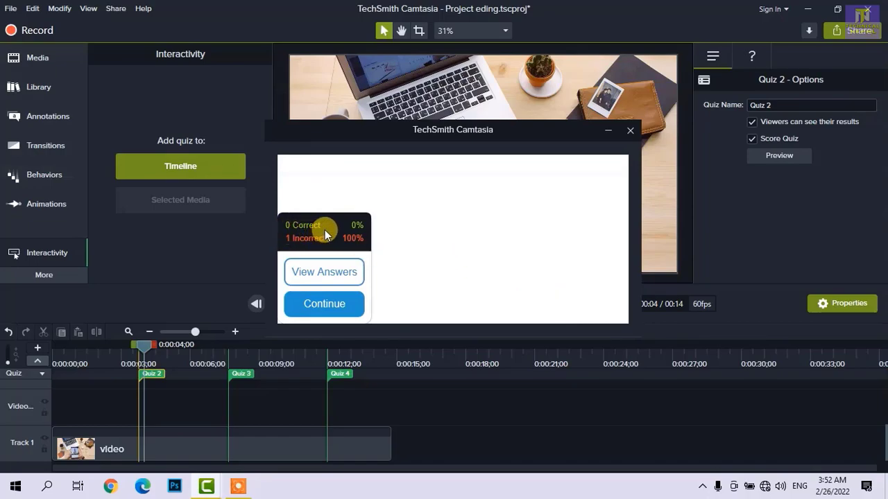
left_click(345, 277)
Examine the correct and incorrect marks on the reviewed answers, reposition the preview window and close it.
scroll(343, 278, "down", 2)
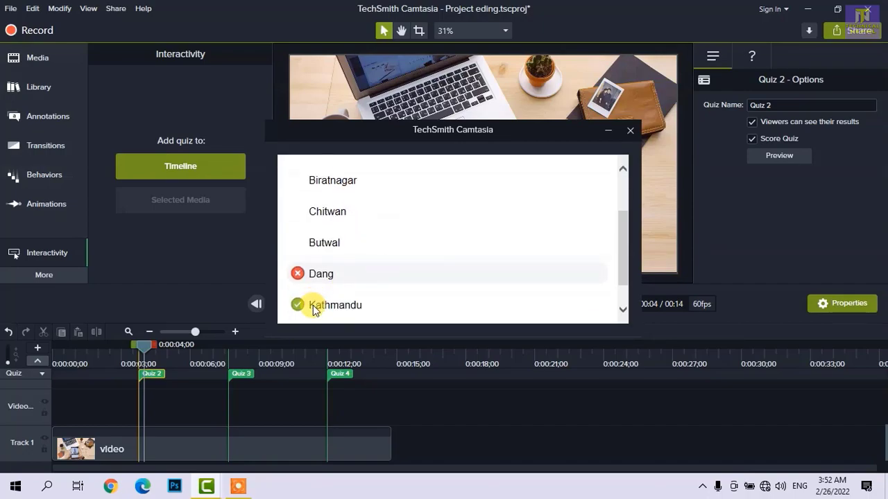
scroll(330, 308, "up", 3)
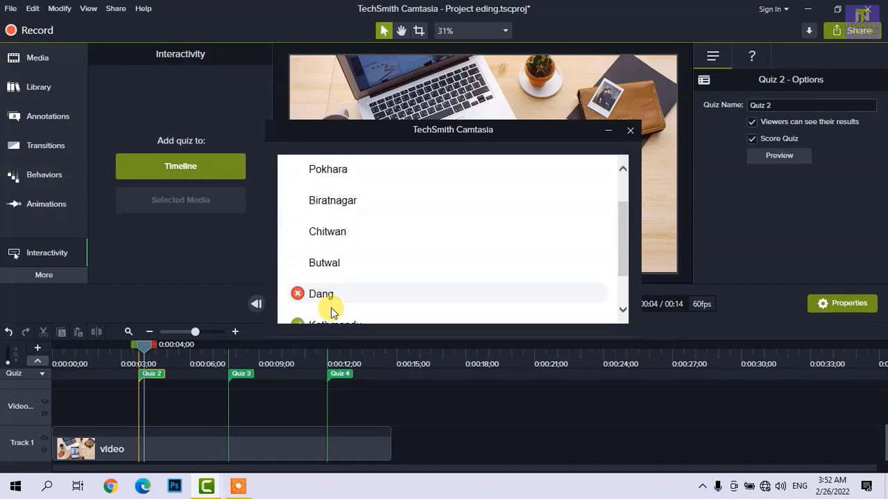
left_click(409, 238)
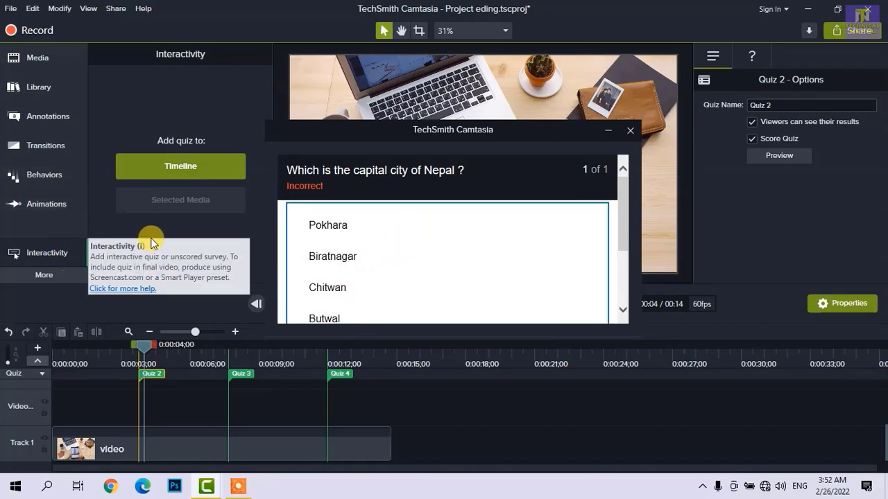
left_click_drag(443, 137, 447, 130)
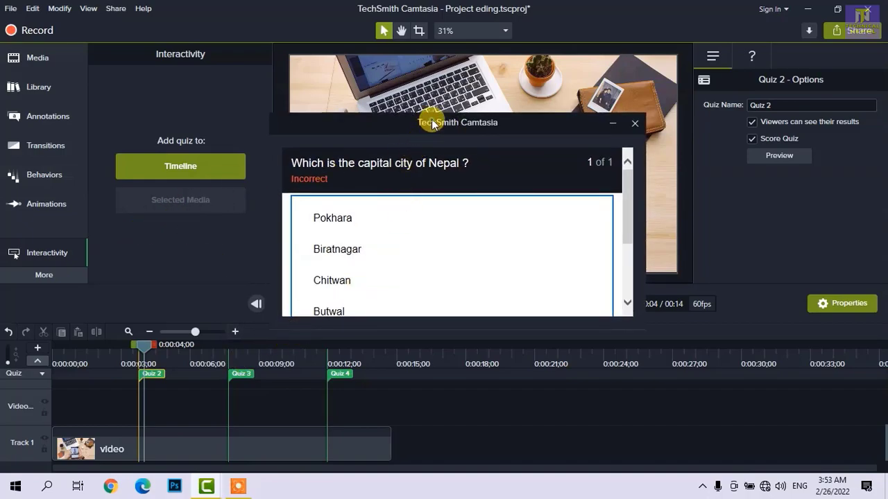
left_click_drag(432, 124, 402, 154)
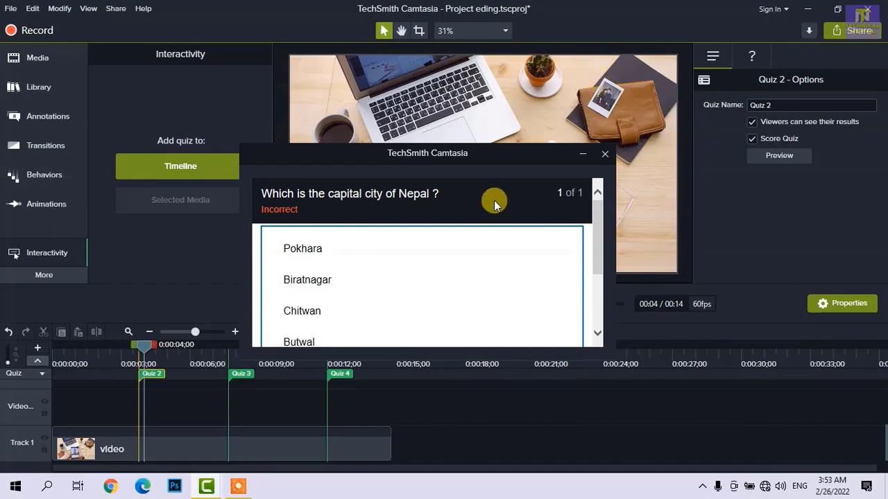
left_click_drag(432, 154, 440, 136)
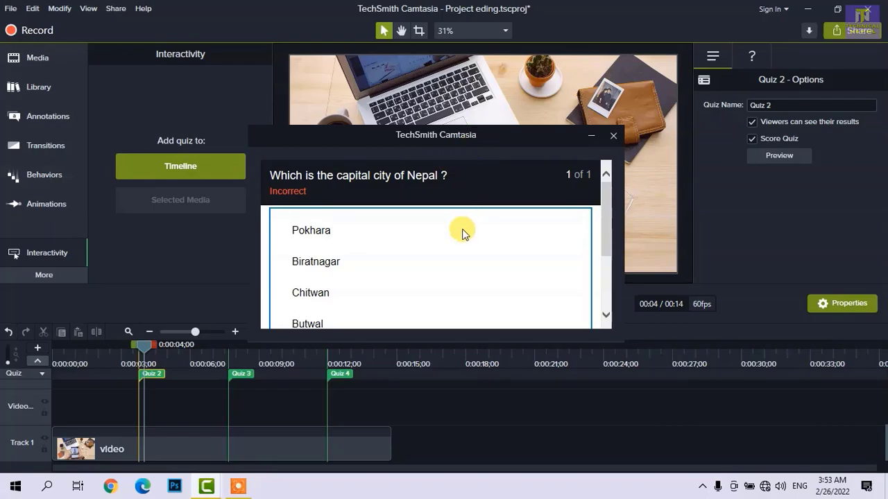
scroll(388, 287, "down", 3)
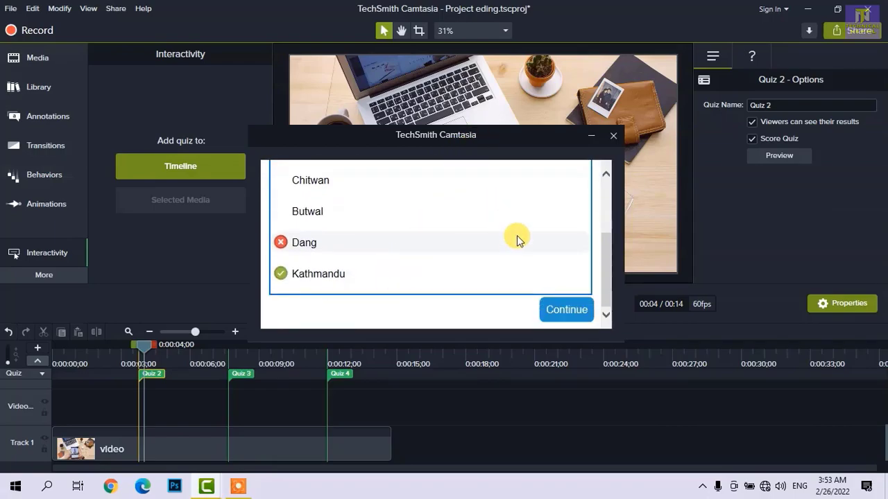
left_click(613, 136)
Turn on feedback display for the Quiz 2 question and set the correct-answer message to "Thanks You have given correct answer.".
left_click(750, 57)
scroll(768, 224, "down", 2)
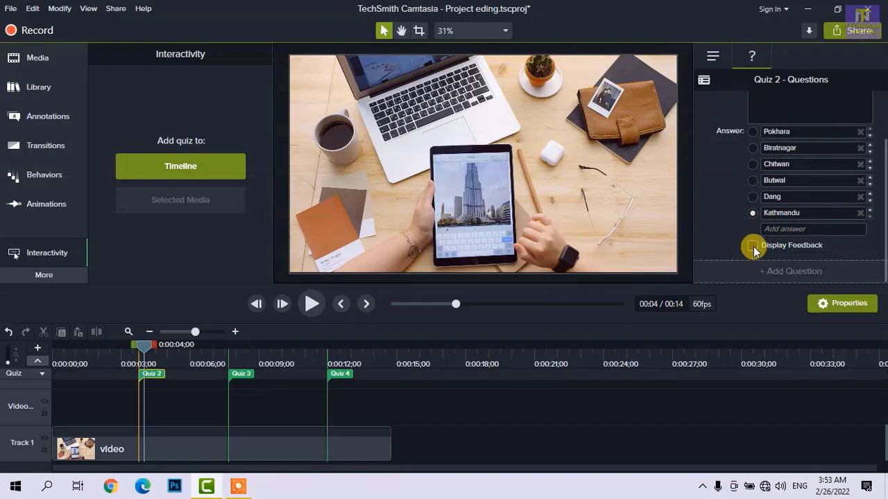
left_click(754, 247)
scroll(754, 246, "down", 2)
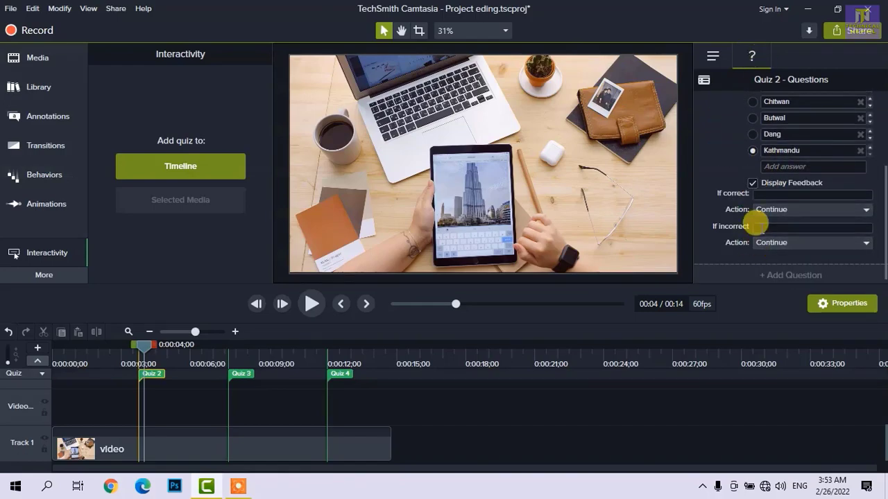
left_click(785, 195)
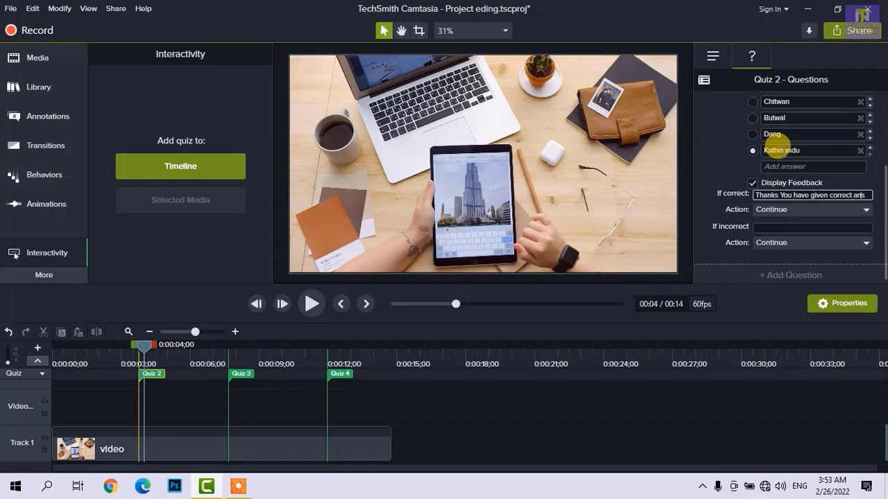
type("er")
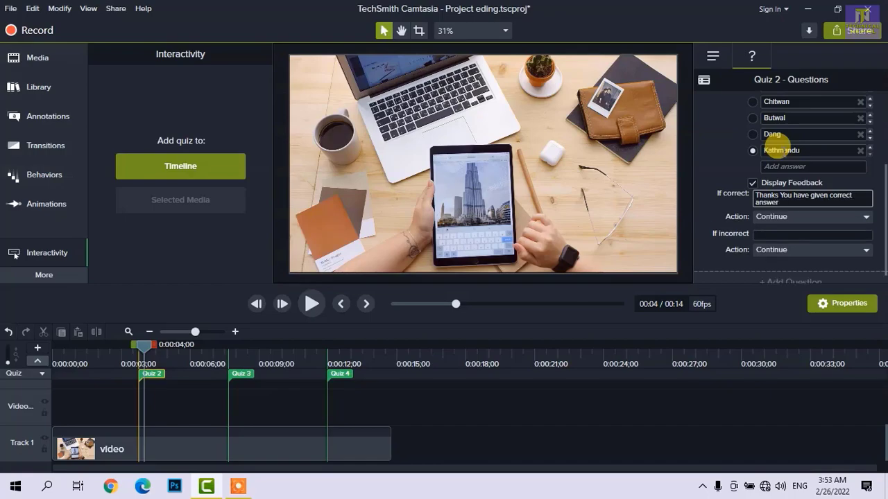
Check the correct-answer action options, keep Continue, and set the incorrect-answer message to "Sorry You have given incorrect answer.".
left_click(782, 218)
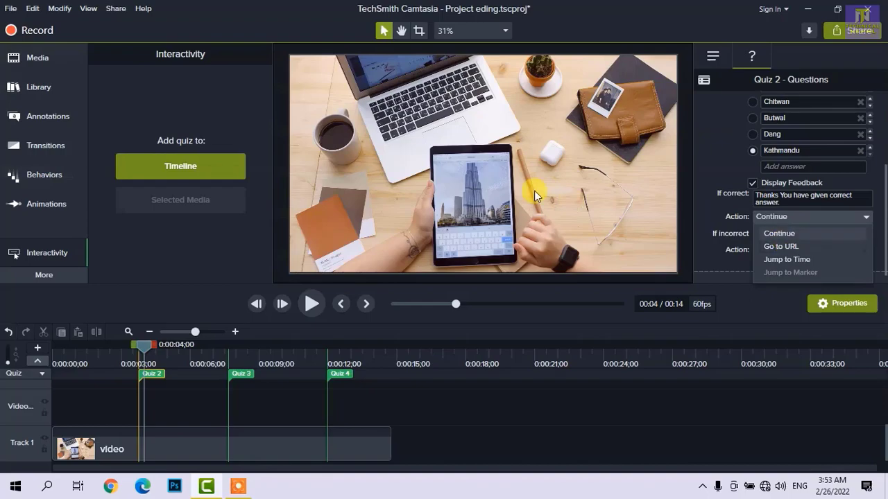
left_click(705, 218)
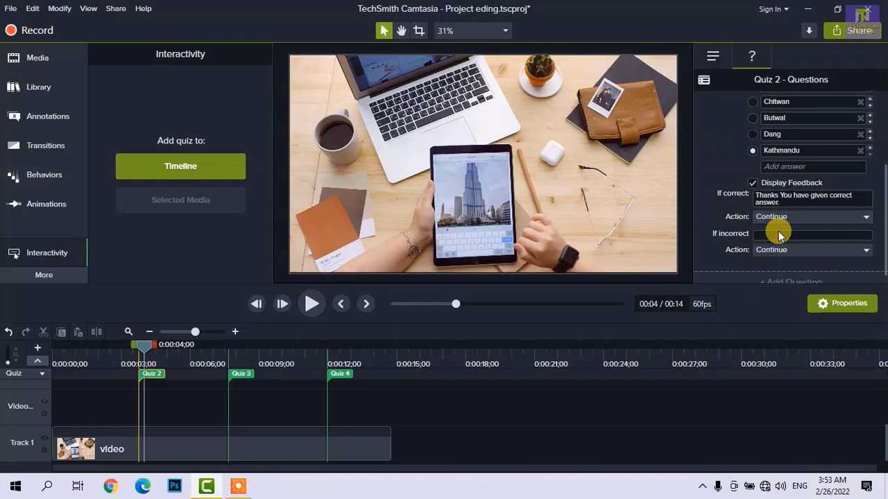
type("S")
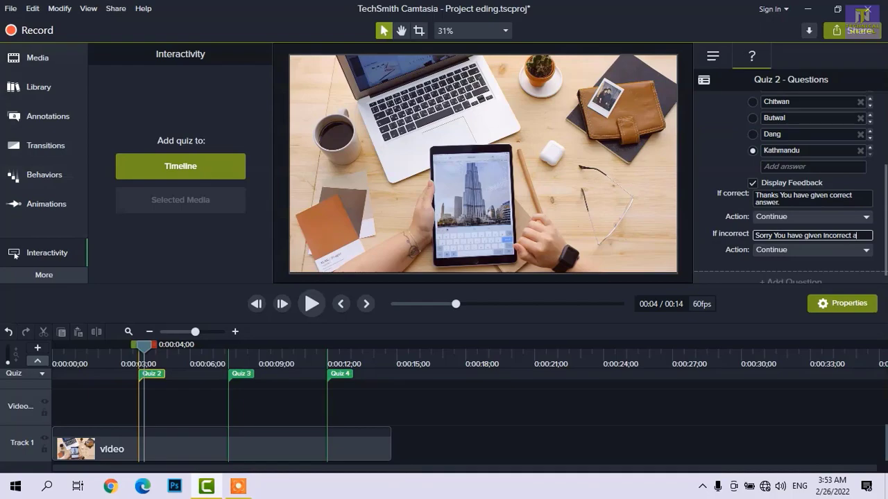
type("er.")
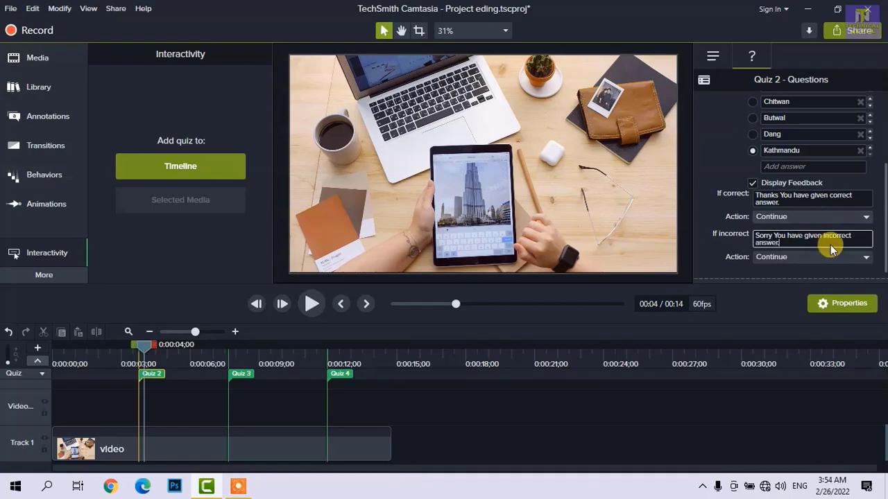
scroll(833, 248, "down", 1)
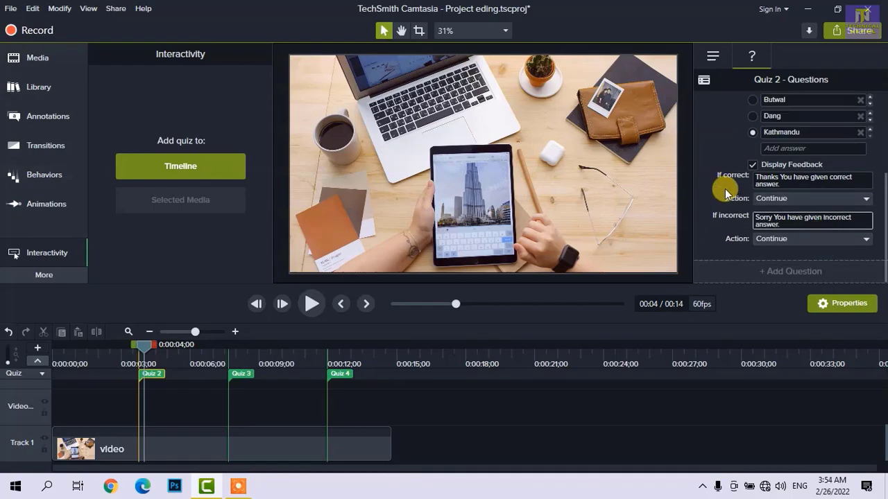
Preview Quiz 2 from 0:00:03;06 and place the playhead at 0:00:03;53.
left_click(724, 53)
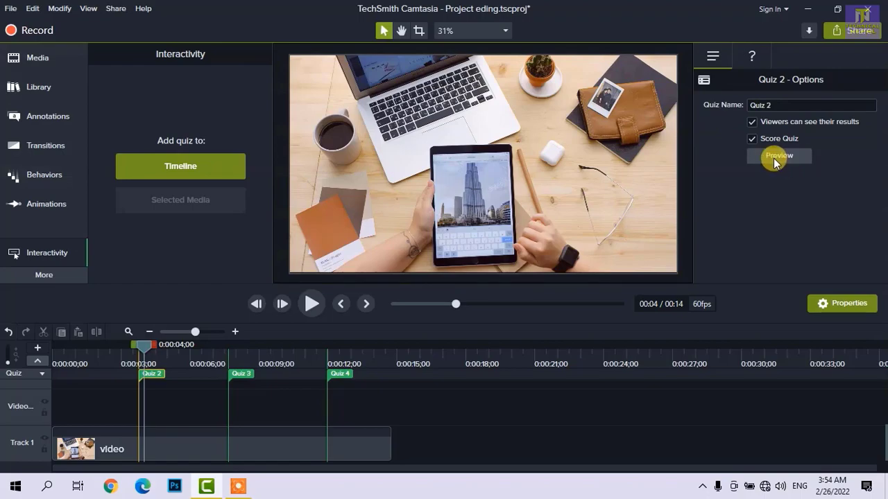
left_click_drag(154, 347, 123, 358)
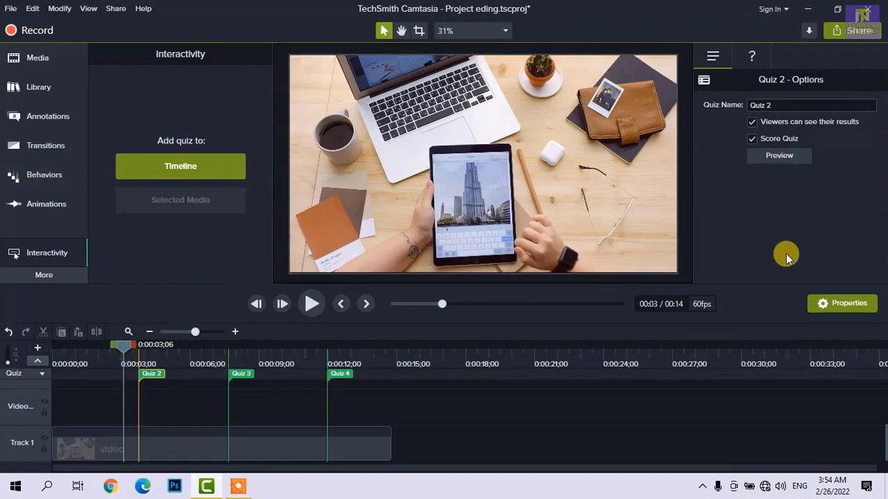
left_click(782, 155)
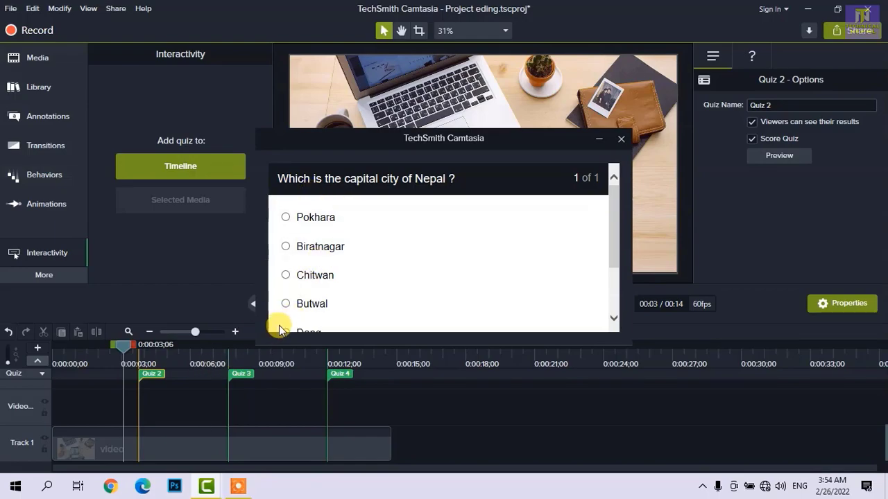
mouse_move(159, 349)
left_mouse_down()
mouse_move(117, 349)
mouse_move(160, 346)
left_mouse_up()
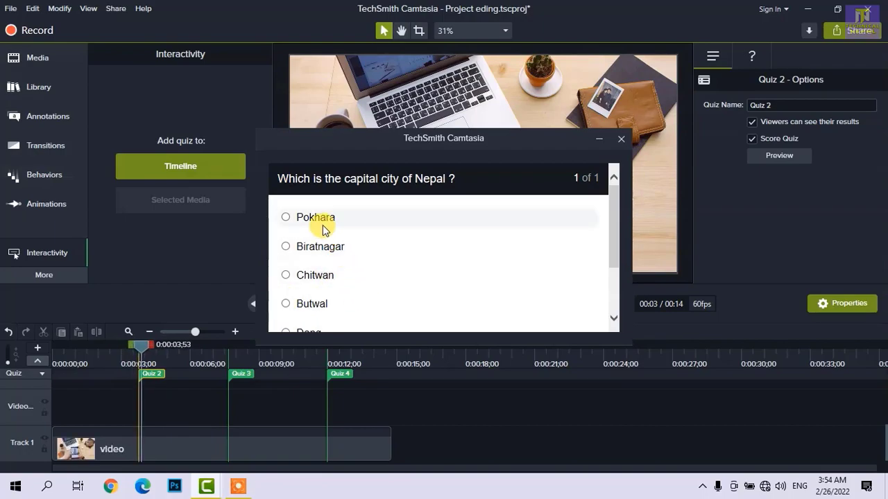
Answer the previewed question with Kathmandu, submit it and review the feedback message and marked answers.
scroll(322, 231, "down", 3)
left_click(297, 278)
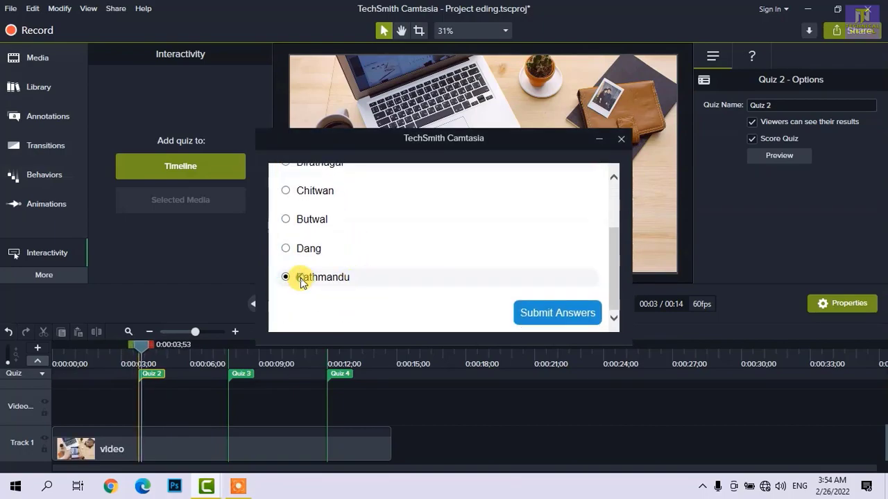
left_click(547, 316)
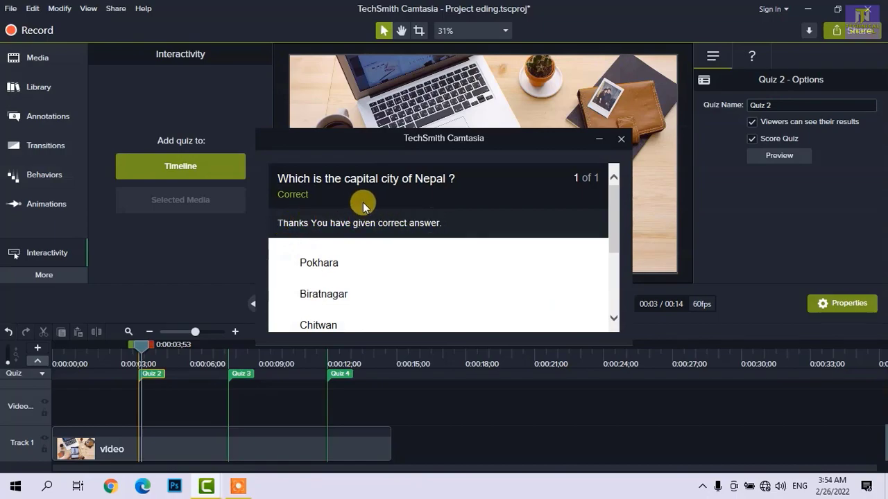
scroll(396, 242, "down", 5)
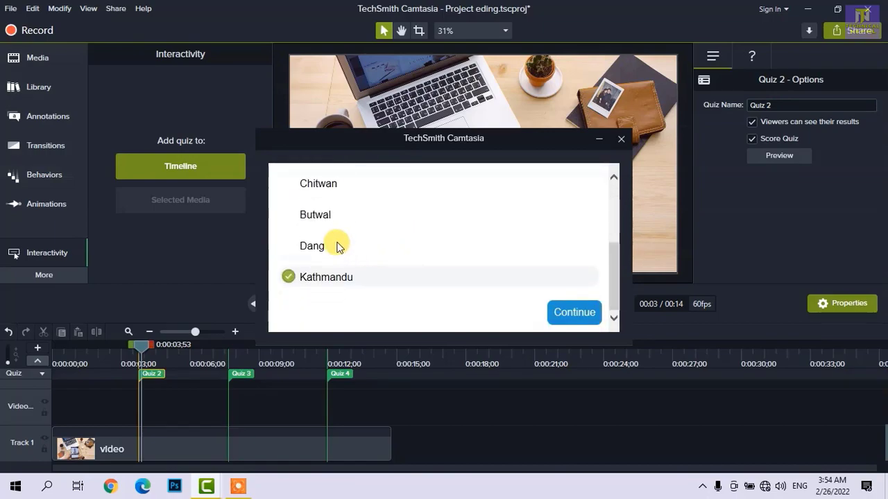
left_click_drag(614, 272, 609, 212)
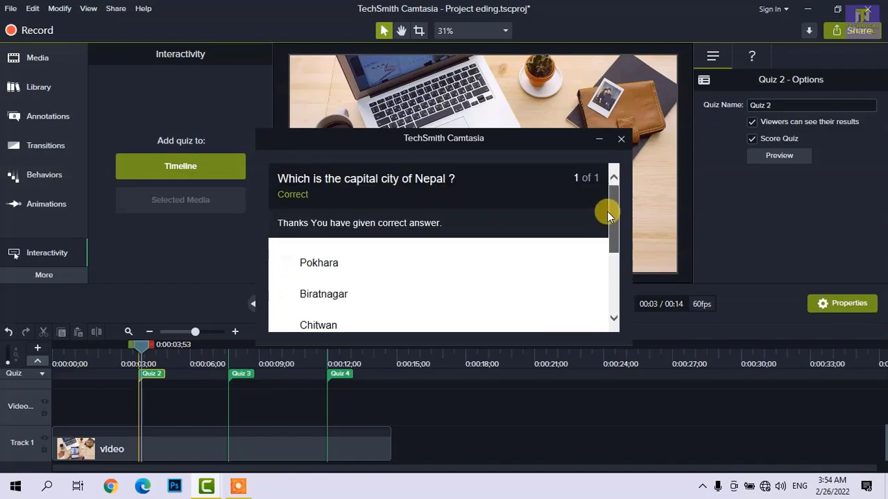
Restart the Quiz 2 preview and place the playhead at 0:00:04;10.
left_click(603, 141)
left_click(763, 157)
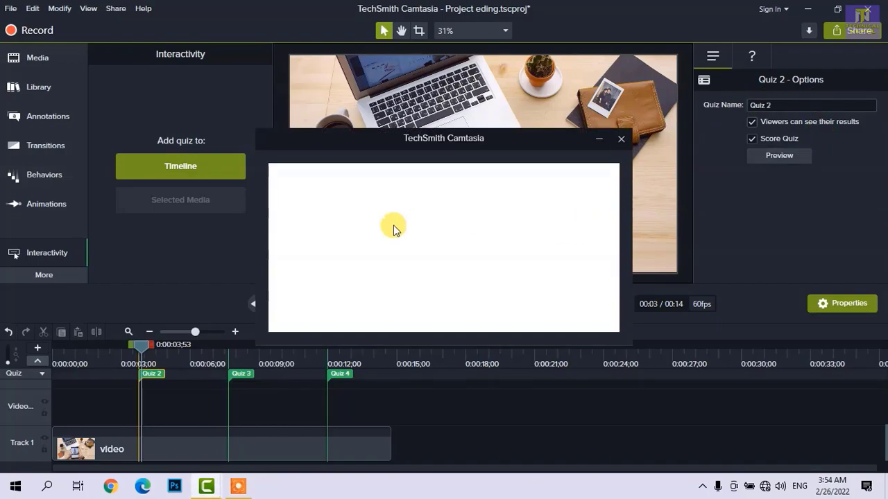
left_click_drag(142, 344, 134, 360)
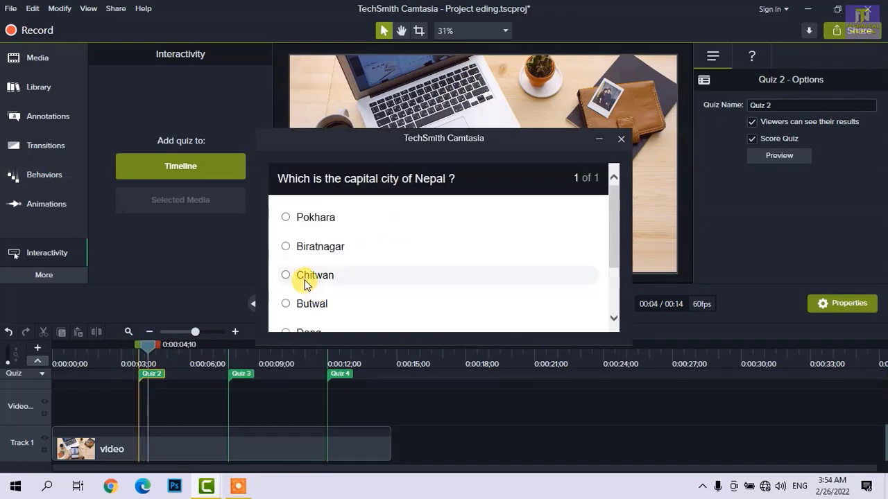
Answer the previewed question with Chitwan, submit it, review the feedback message and marked answers, and close the preview.
left_click(305, 278)
scroll(471, 263, "down", 3)
left_click(543, 312)
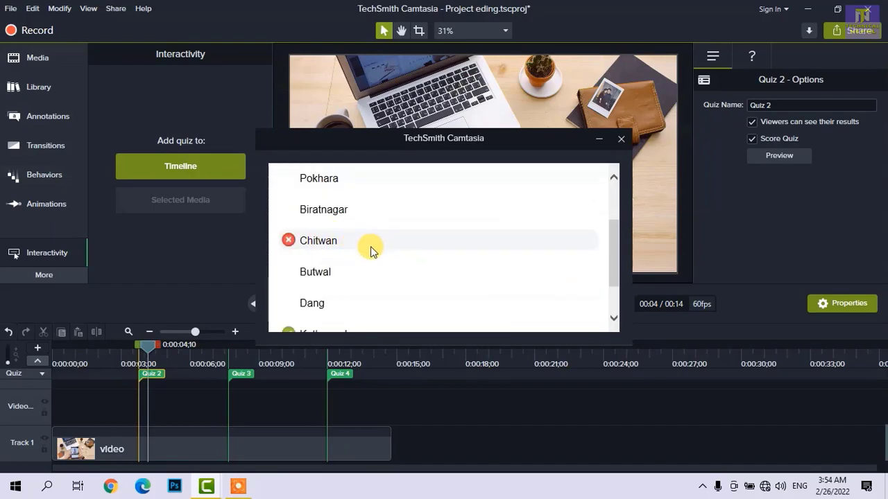
scroll(371, 252, "up", 3)
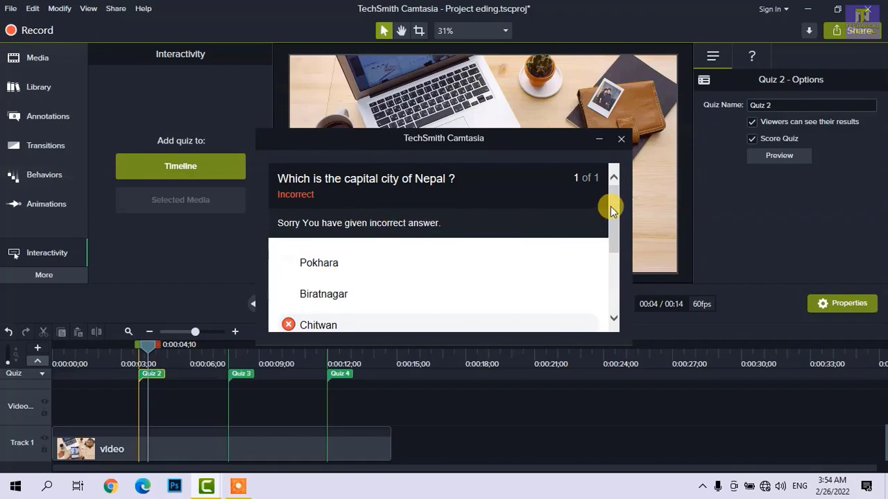
left_click(619, 142)
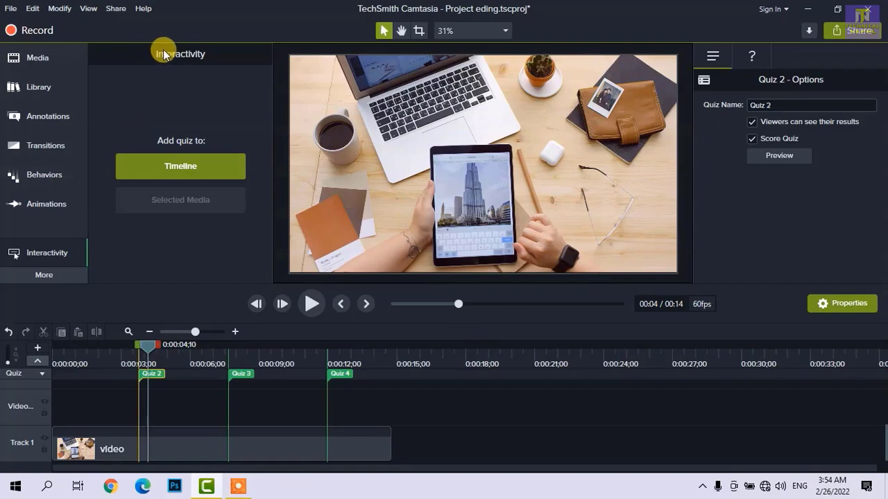
Inspect the Quiz 3 and Quiz 4 markers and the video clip on Track 1.
left_click(246, 375)
left_click_drag(341, 375, 294, 380)
left_click(239, 375)
left_click(338, 376)
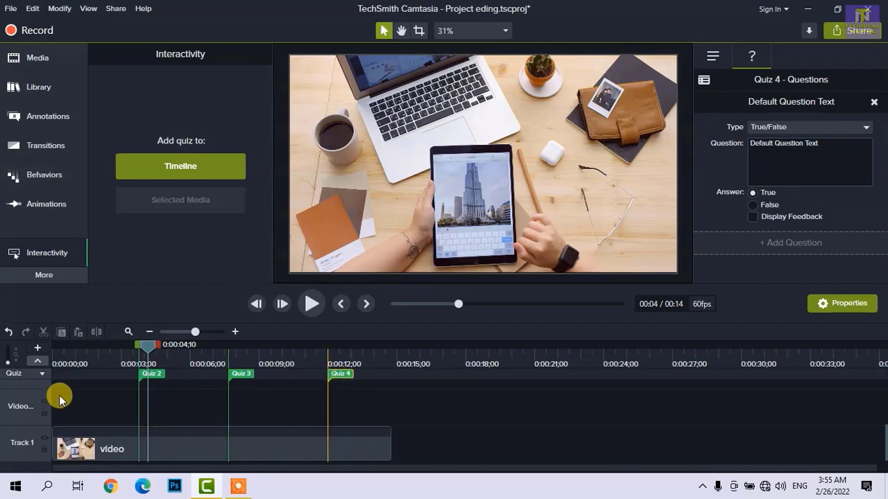
left_click(104, 452)
mouse_move(100, 457)
left_mouse_down()
mouse_move(119, 450)
mouse_move(97, 450)
left_mouse_up()
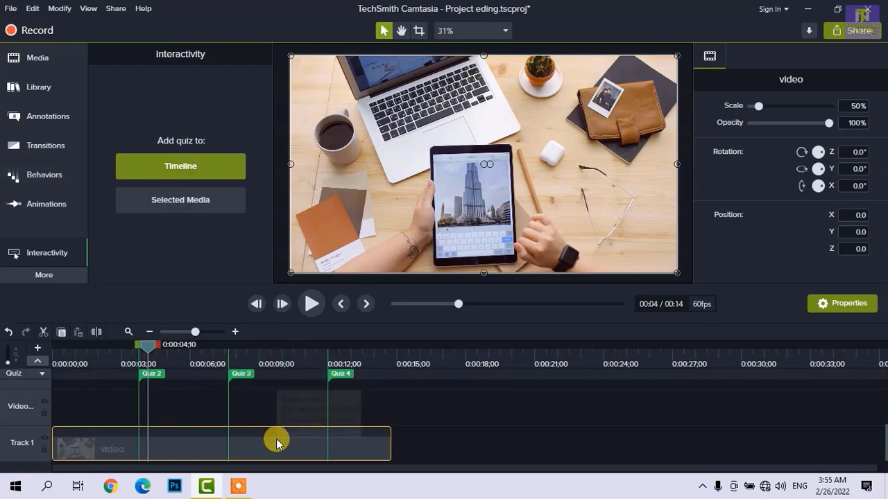
Set the Quiz 4 true/false question to "Kathmandu is the capital city of Nepal" and switch its feedback display on and back off.
left_click(340, 376)
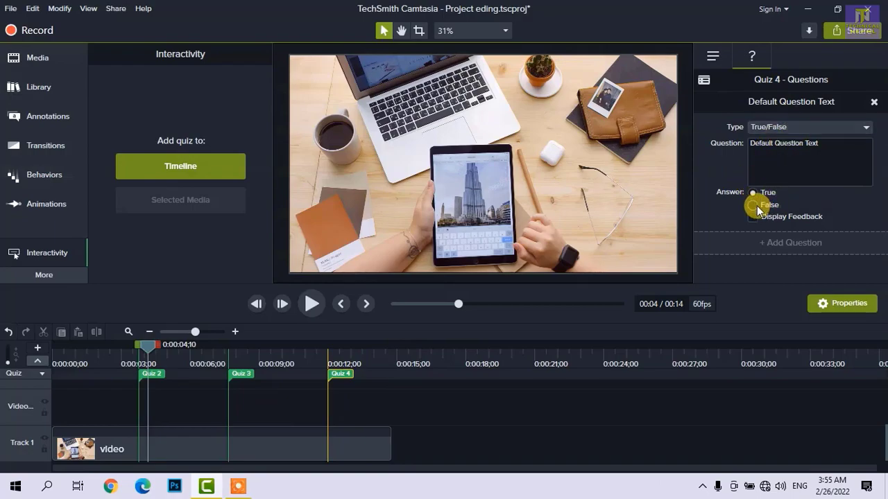
left_click(791, 146)
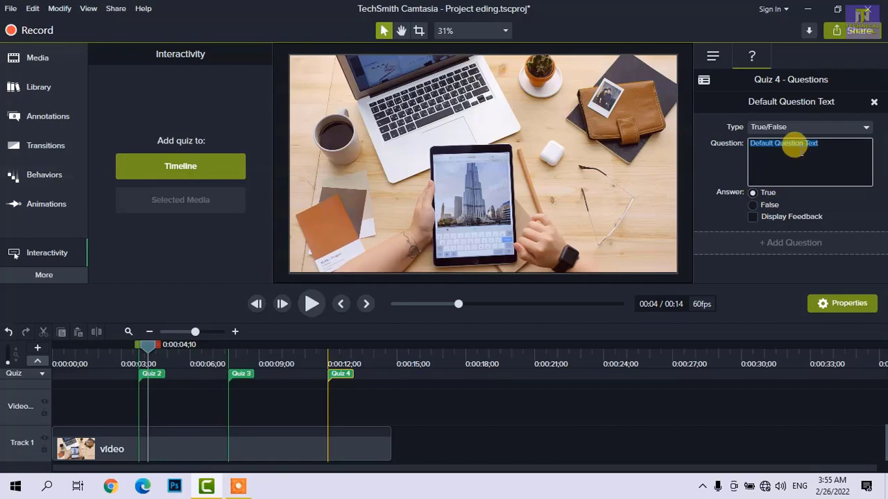
type("K")
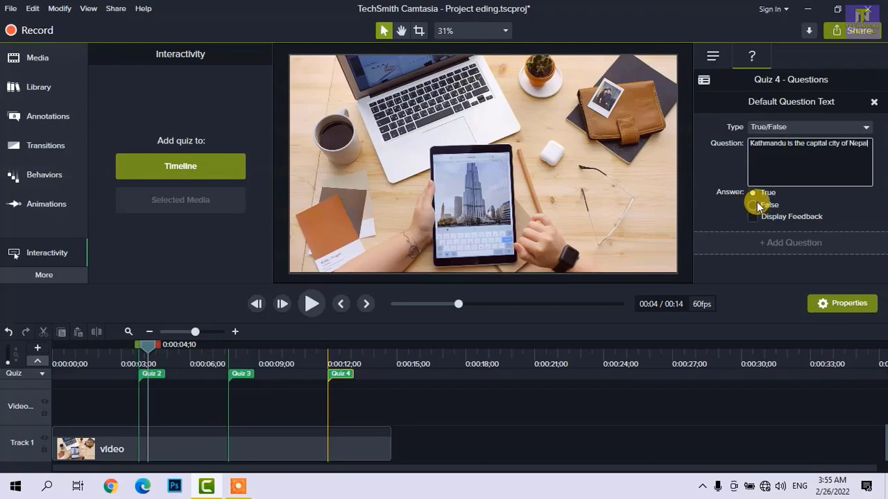
left_click(767, 222)
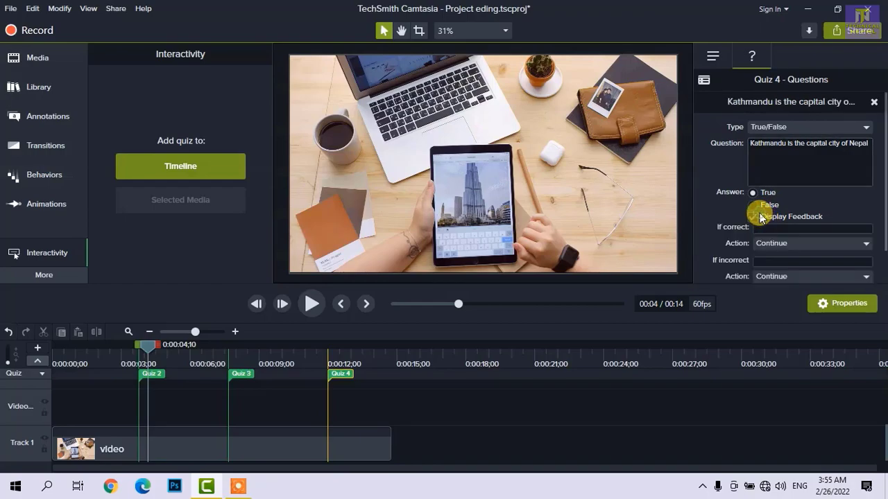
scroll(767, 232, "down", 1)
left_click(762, 179)
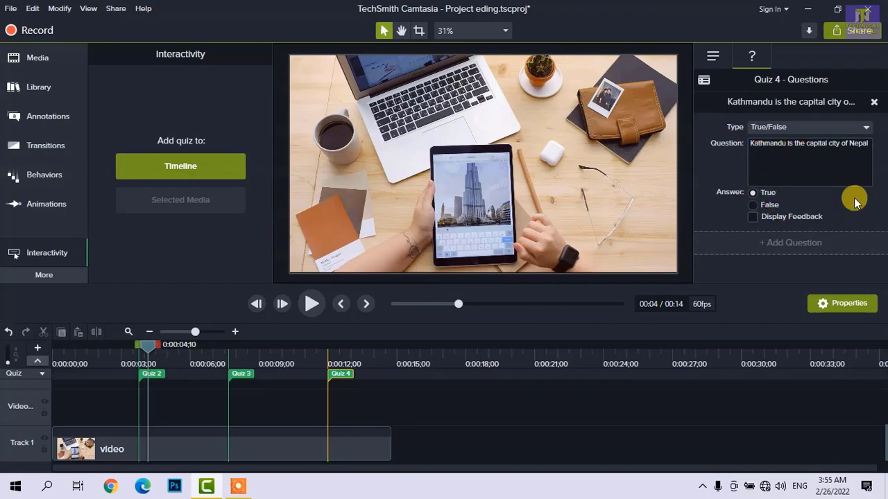
Preview Quiz 4, answer the question with False, submit it and close the preview after checking the score.
left_click(713, 58)
left_click(784, 156)
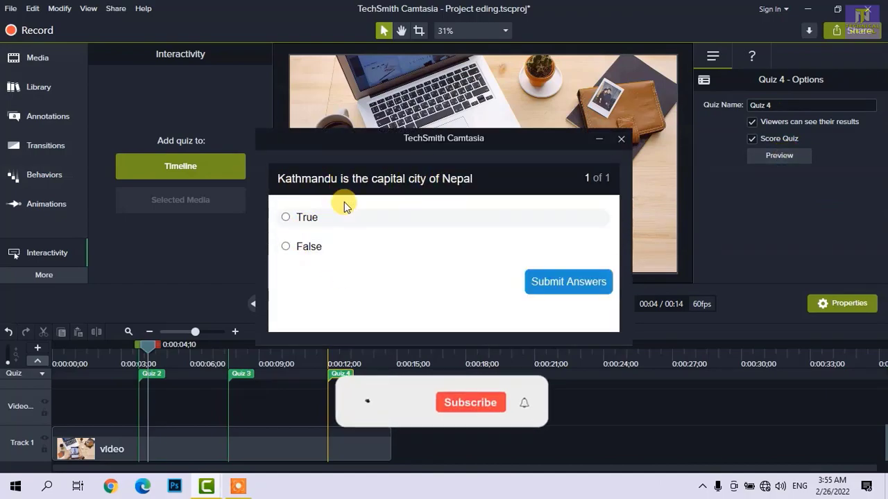
left_click(290, 247)
left_click(566, 267)
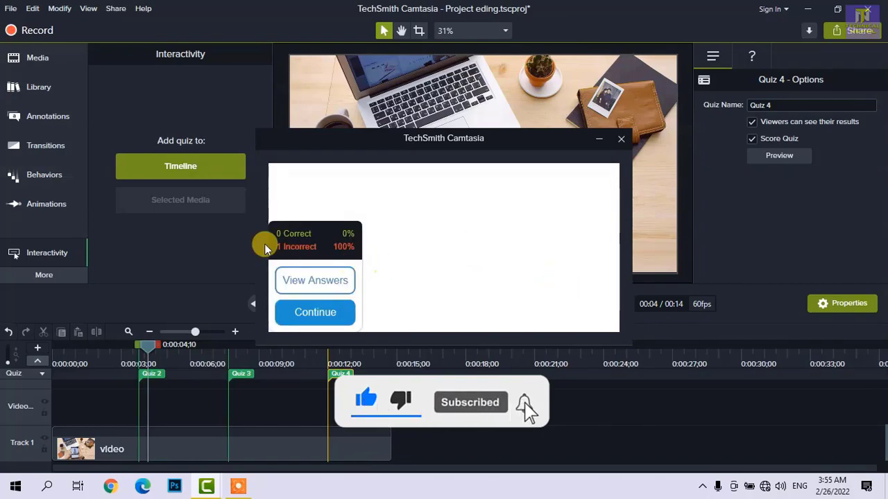
left_click(620, 139)
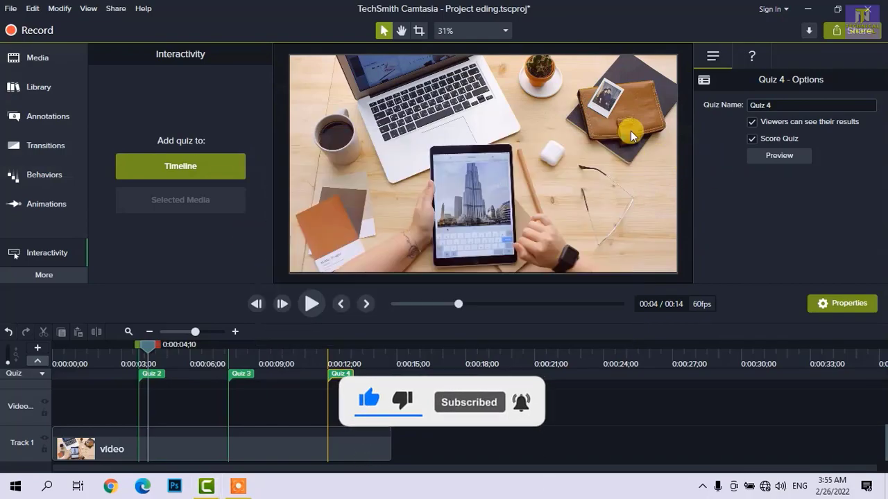
Preview Quiz 4 again, answer with True, submit it and close the preview after checking the score.
left_click(770, 156)
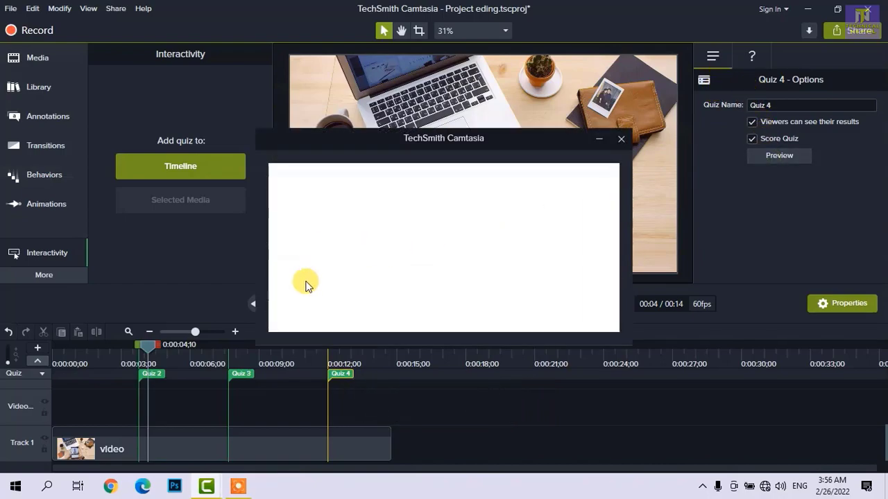
left_click(308, 218)
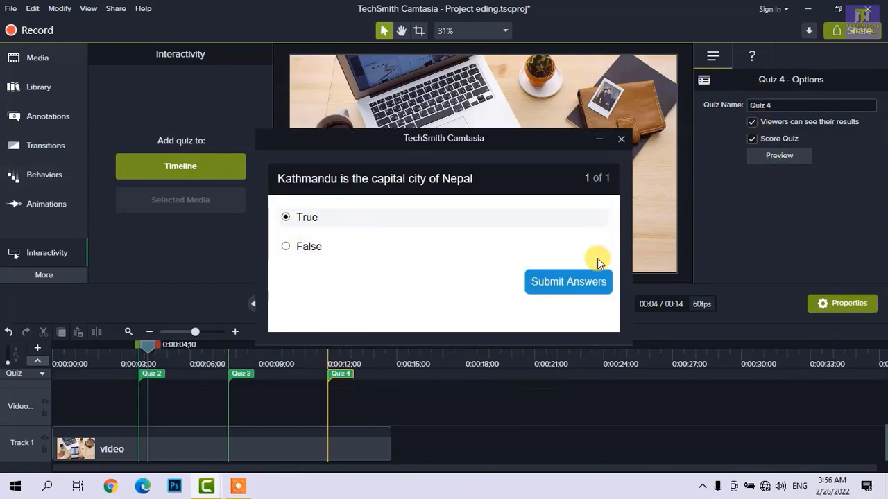
left_click(577, 278)
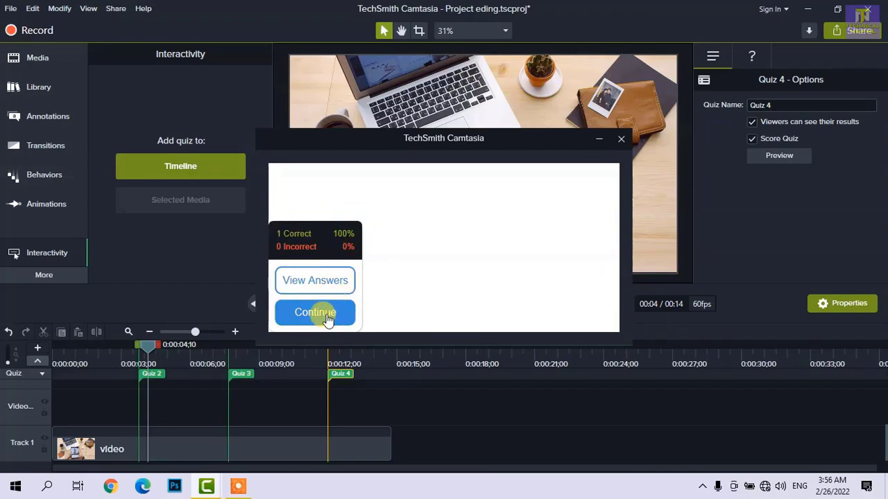
left_click(621, 138)
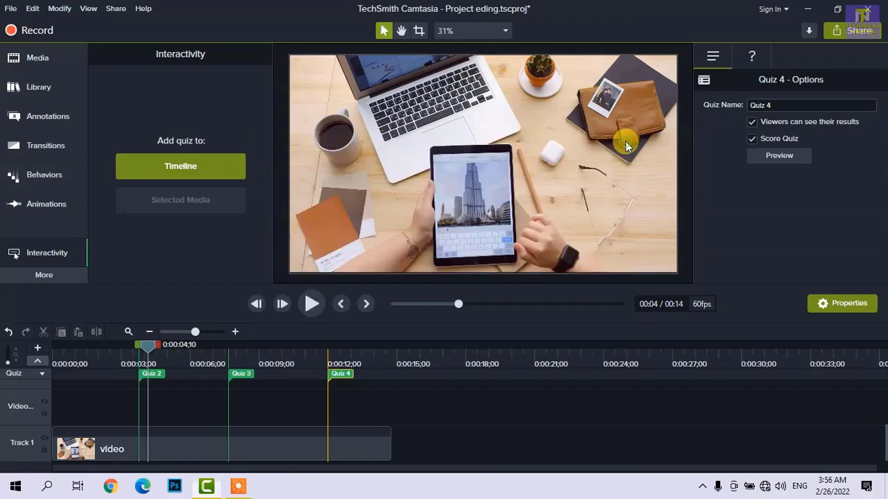
Delete Quiz 4, Quiz 3 and Quiz 2 from the timeline.
left_click(751, 55)
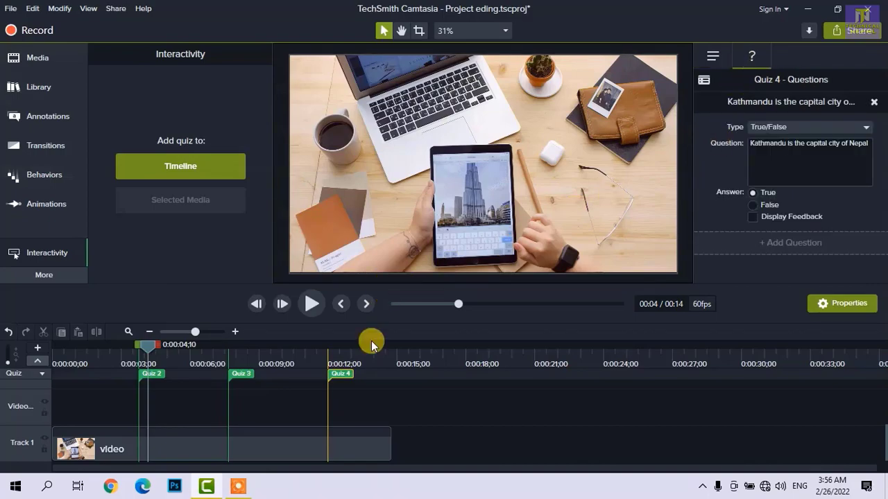
right_click(340, 379)
left_click(369, 419)
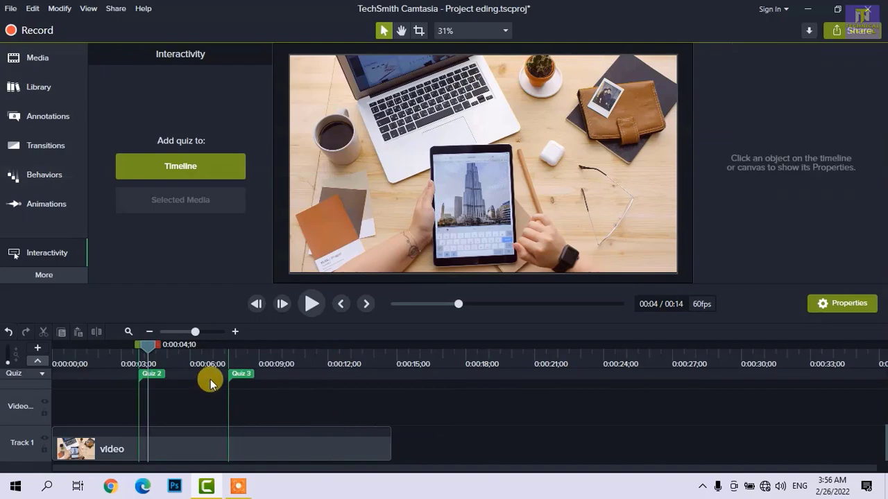
right_click(251, 376)
left_click(286, 417)
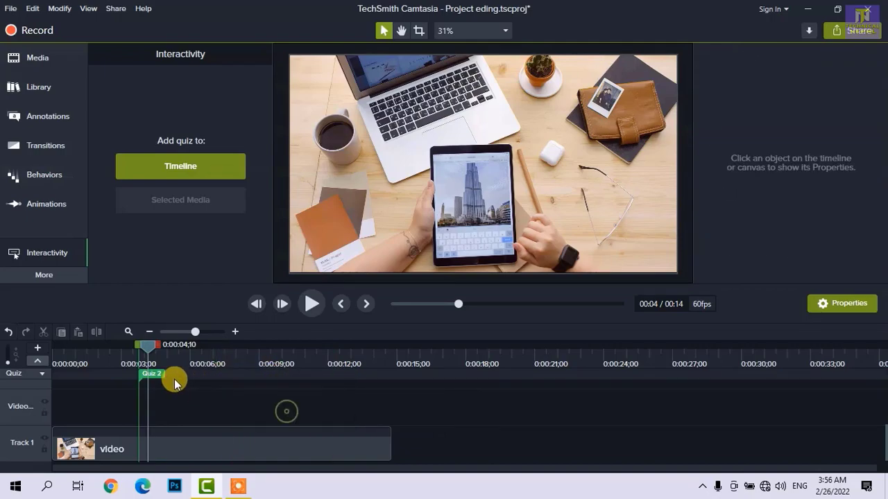
right_click(156, 376)
left_click(201, 414)
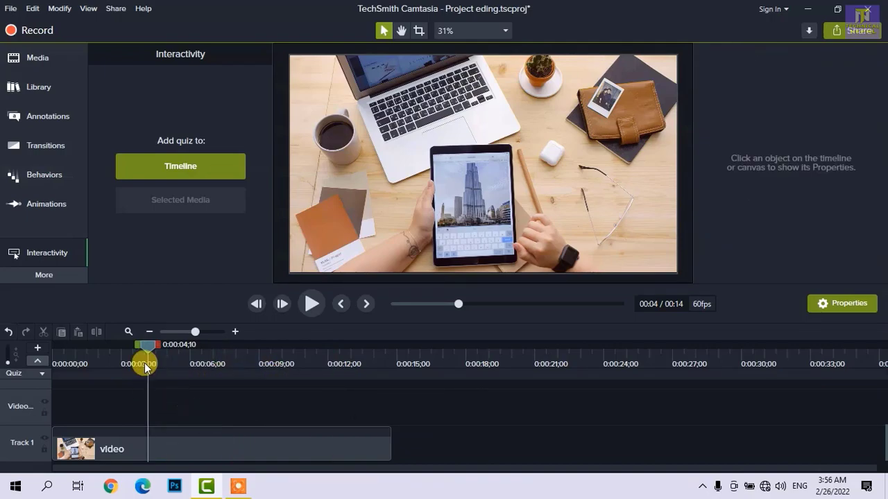
Add a quiz attached to the selected video clip on Track 1 at 0:00:04;22.
mouse_move(147, 347)
left_mouse_down()
mouse_move(82, 347)
mouse_move(136, 351)
left_mouse_up()
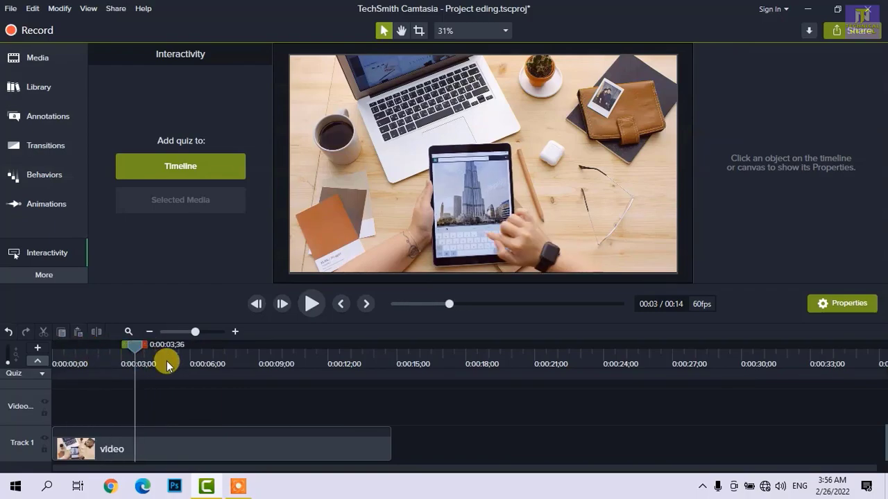
left_click(175, 452)
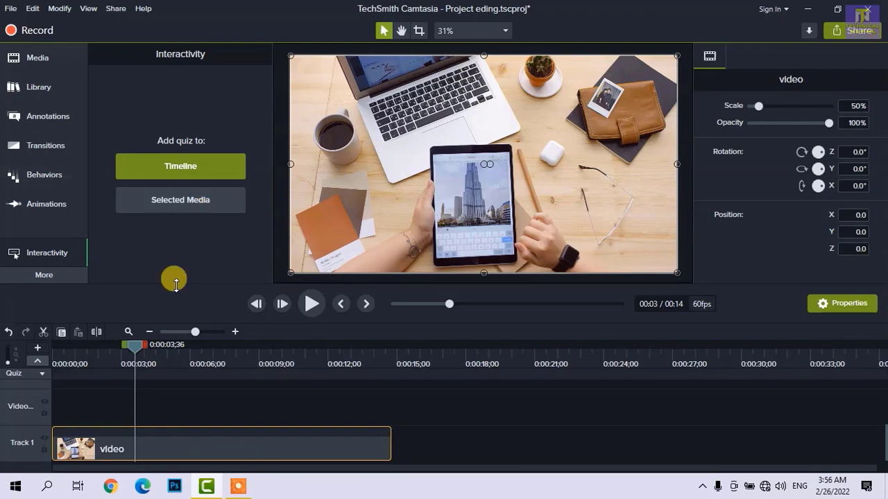
left_click_drag(132, 349, 150, 353)
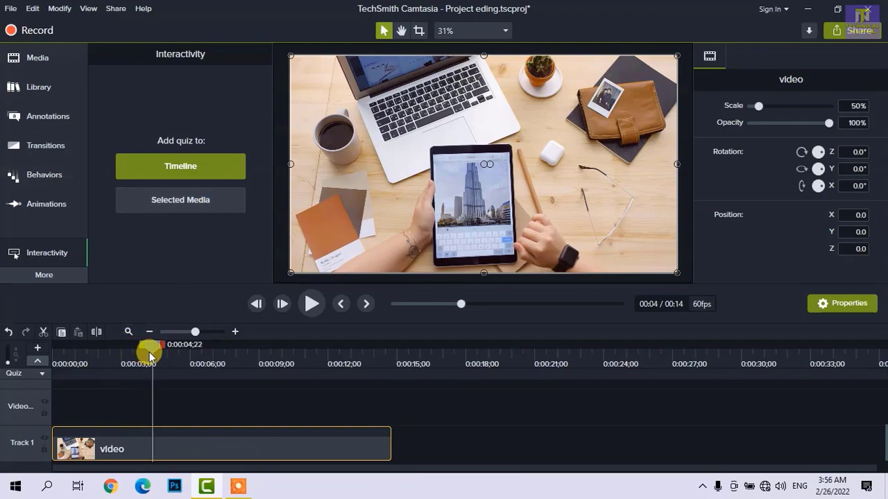
left_click(206, 208)
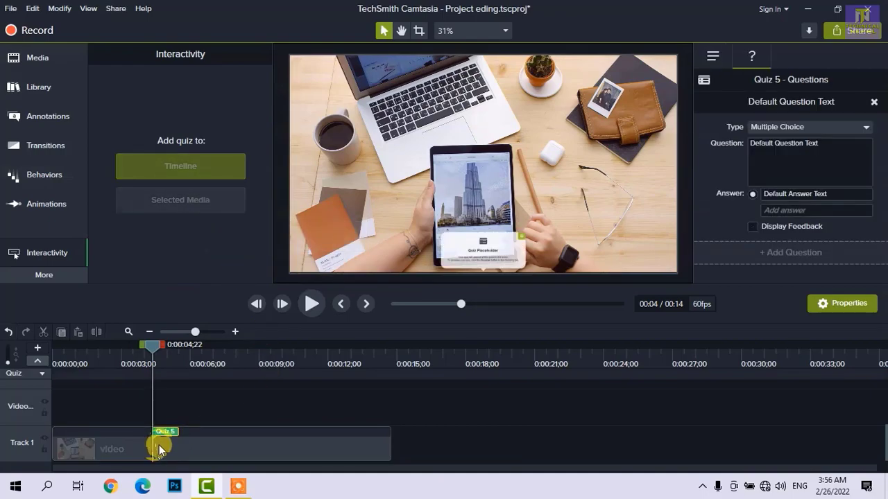
Add a second quiz attached to the video clip at 0:00:09;02.
left_click(263, 351)
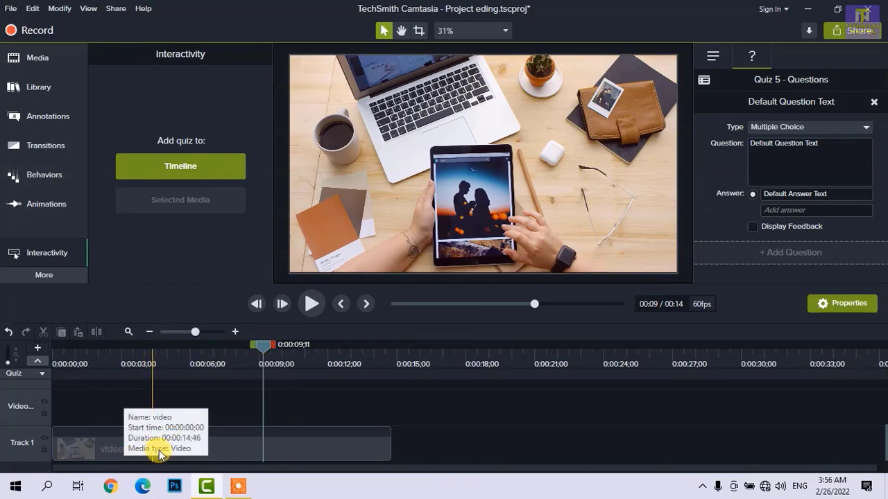
left_click_drag(267, 351, 259, 353)
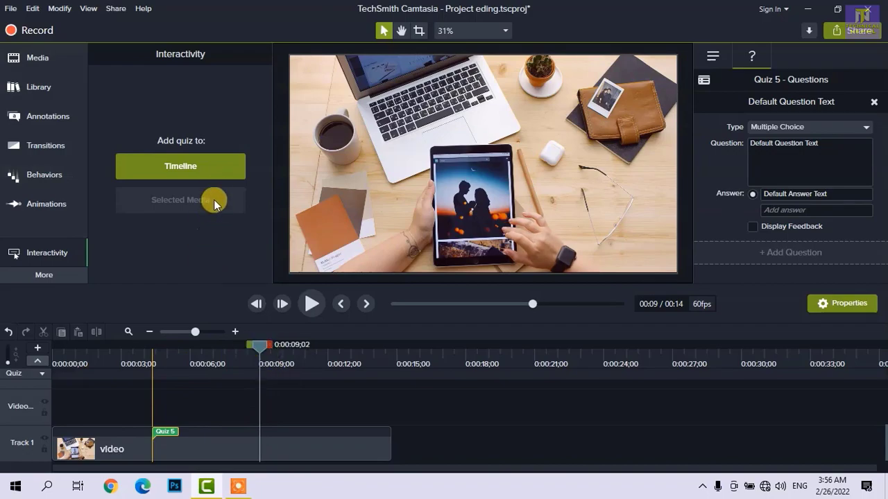
left_click(232, 453)
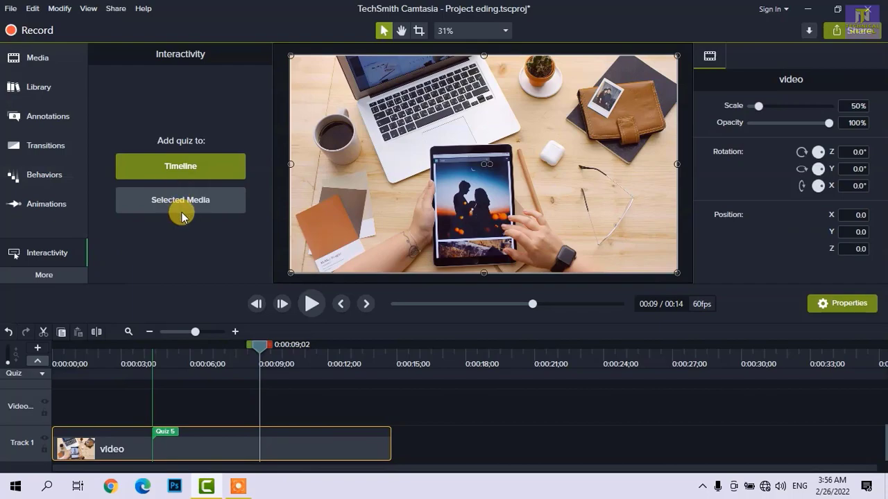
left_click(186, 201)
Add a third quiz attached to the video clip at 0:00:12;56.
left_click_drag(359, 355, 350, 358)
left_click(236, 453)
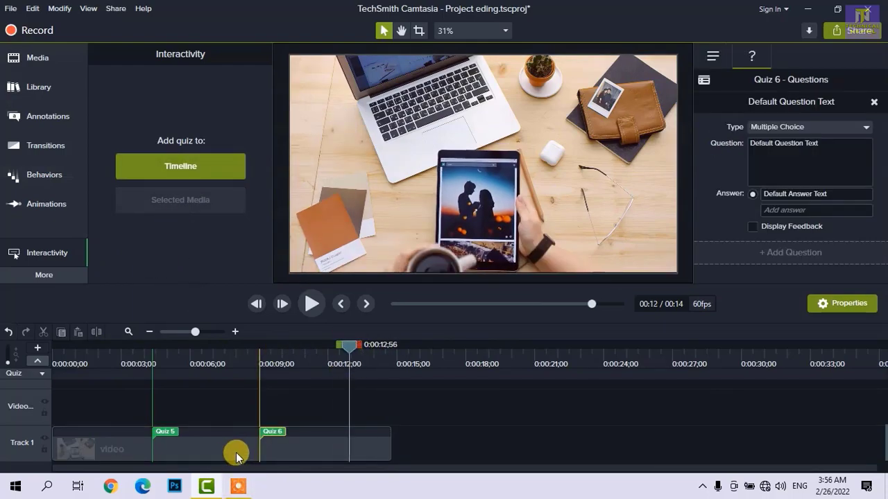
left_click(195, 201)
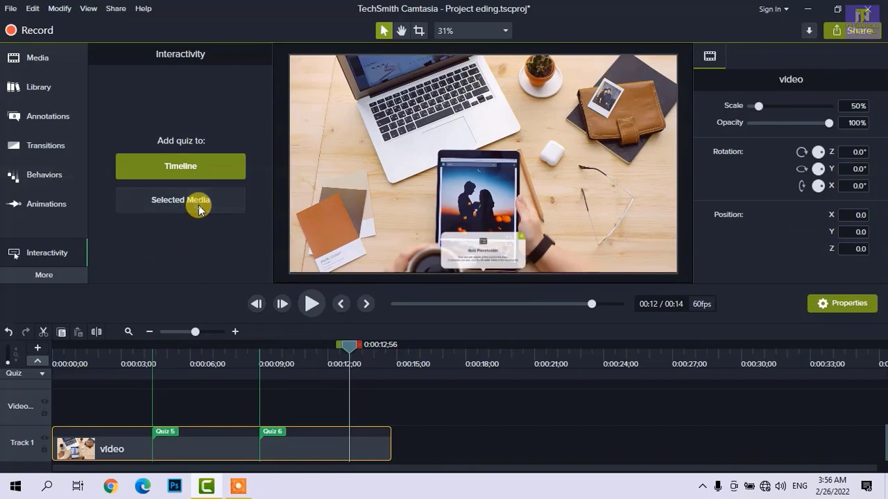
Shift the video clip with its attached quizzes along Track 1 and return it to the start of the timeline.
left_click_drag(122, 459, 146, 452)
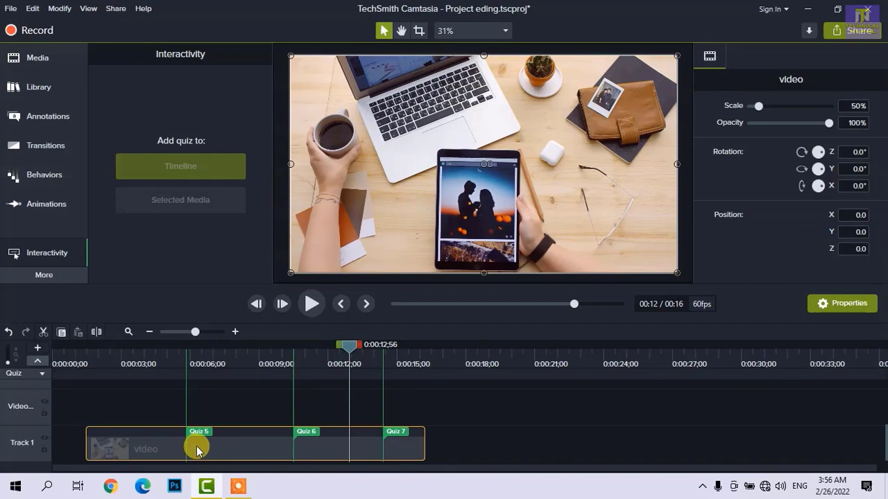
left_click_drag(207, 449, 34, 461)
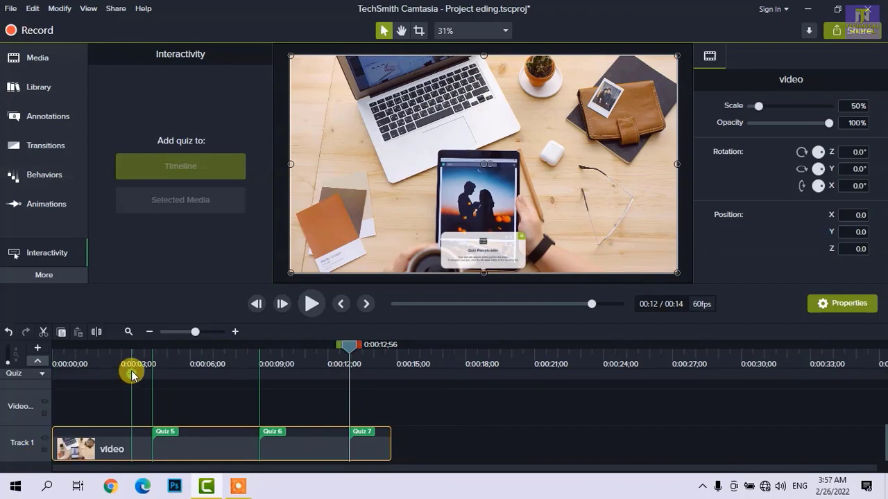
Delete all three quizzes attached to the video clip on Track 1.
left_click(173, 435)
right_click(170, 433)
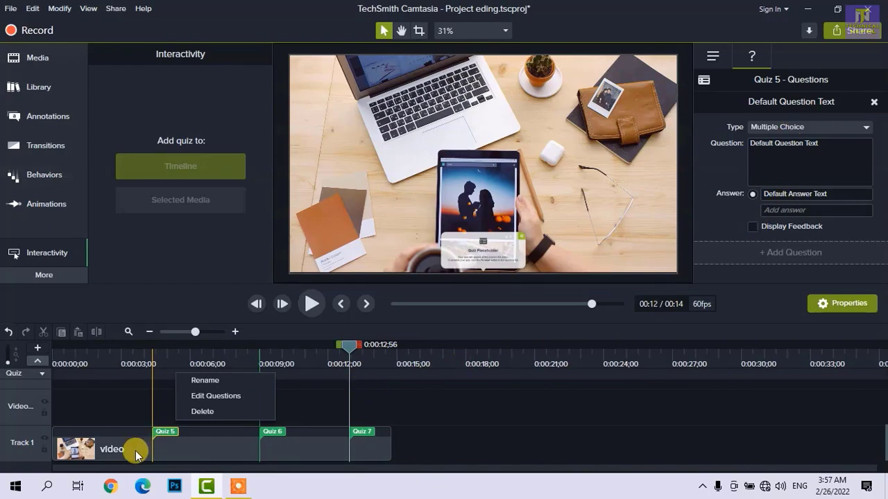
left_click(210, 412)
left_click(281, 436)
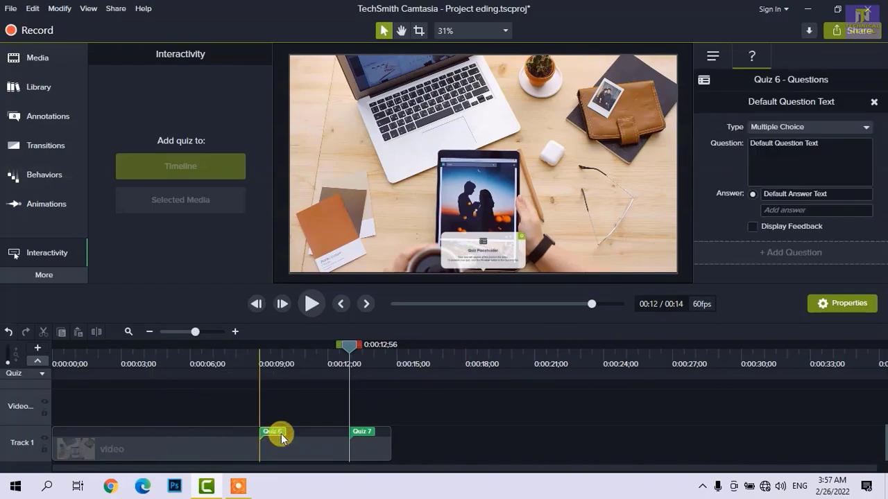
right_click(283, 433)
left_click(323, 415)
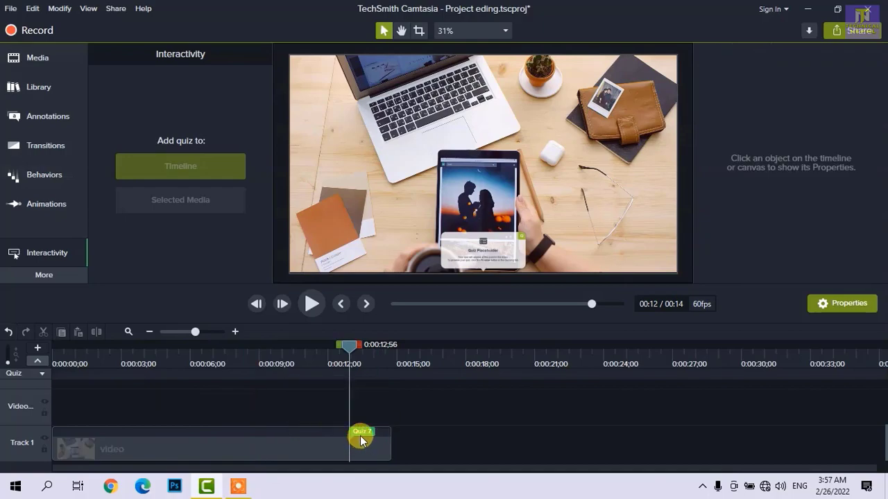
left_click(360, 434)
right_click(359, 432)
left_click(380, 416)
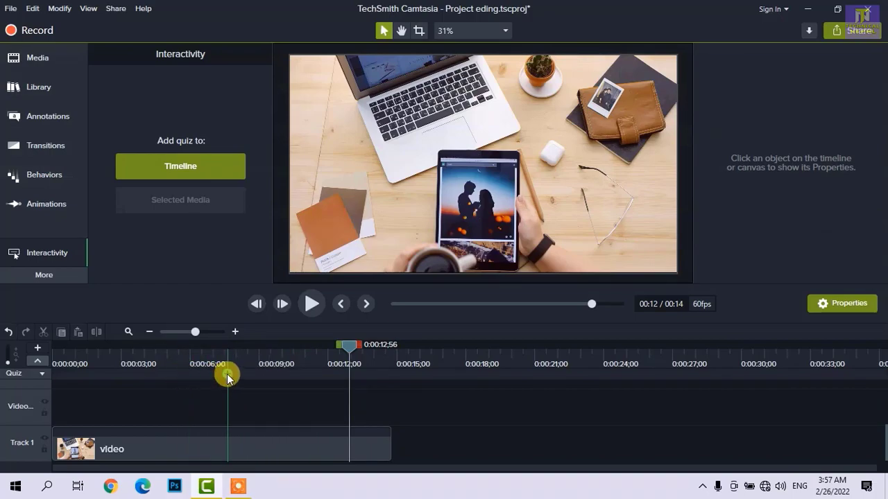
Add three quizzes attached to the video clip on Track 1 at about 0:00:02, 0:00:06;31 and 0:00:11;48.
left_click(111, 435)
left_click(201, 432)
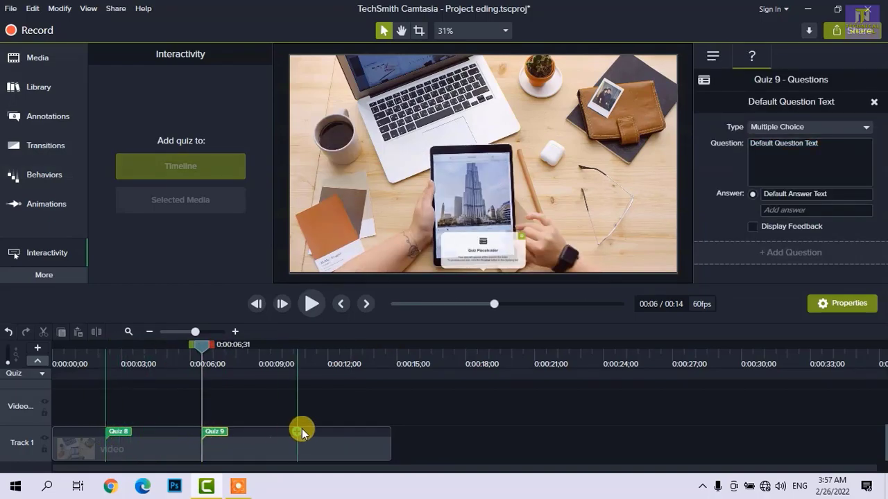
left_click(324, 433)
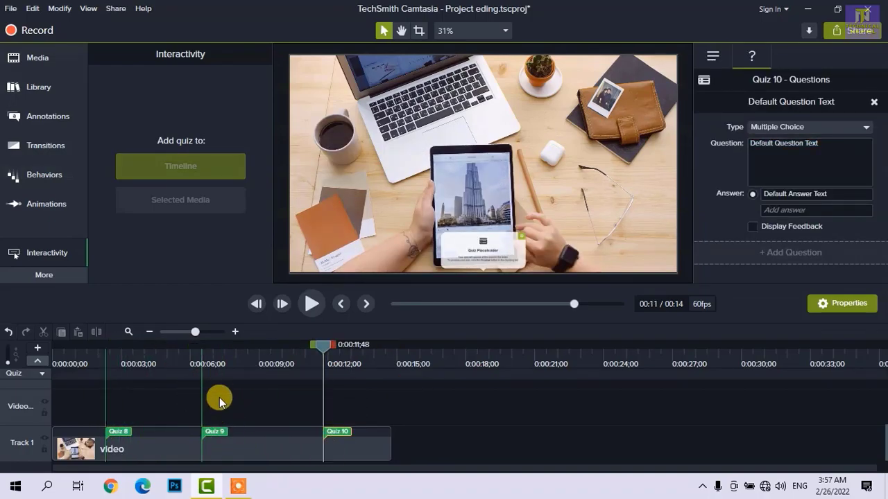
Hide the quiz track, move the playhead to 0:00:10;11, and show the quiz track again.
left_click(39, 364)
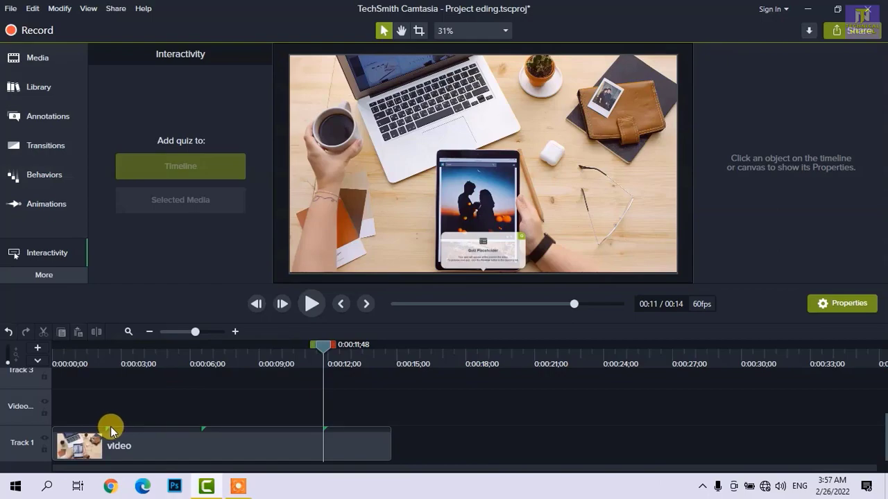
left_click_drag(323, 345, 285, 345)
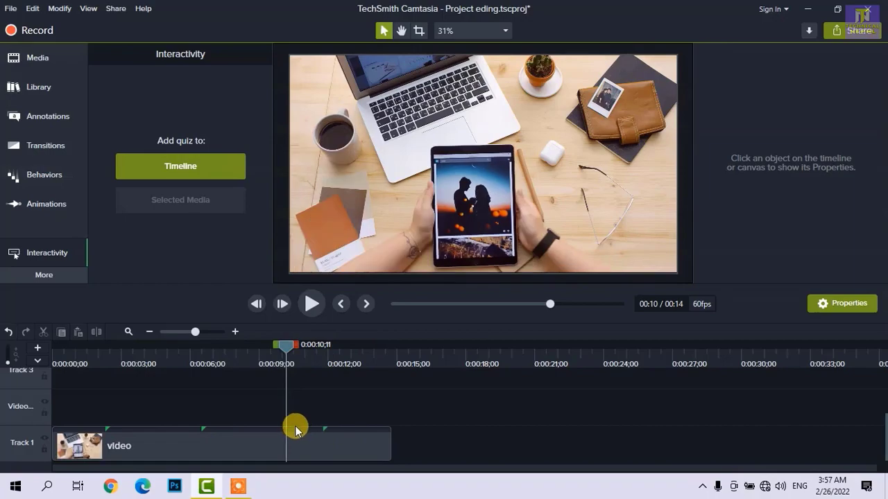
left_click(38, 362)
Switch the quiz track to markers and add a timeline marker named Introduction at 0:00:04;21.
left_click(42, 374)
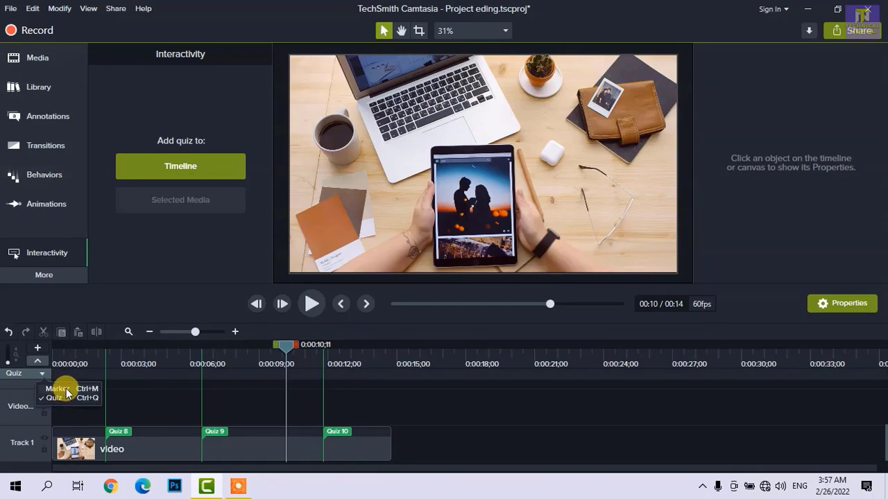
left_click(66, 389)
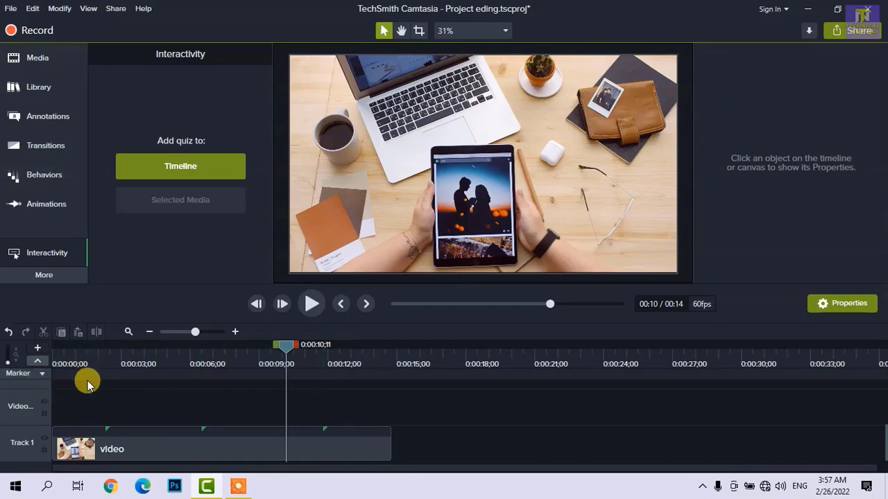
left_click(153, 375)
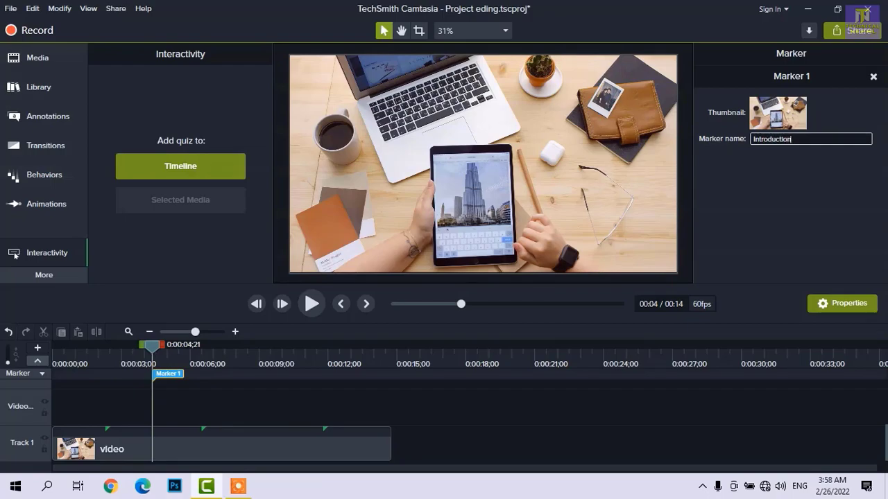
left_click(242, 356)
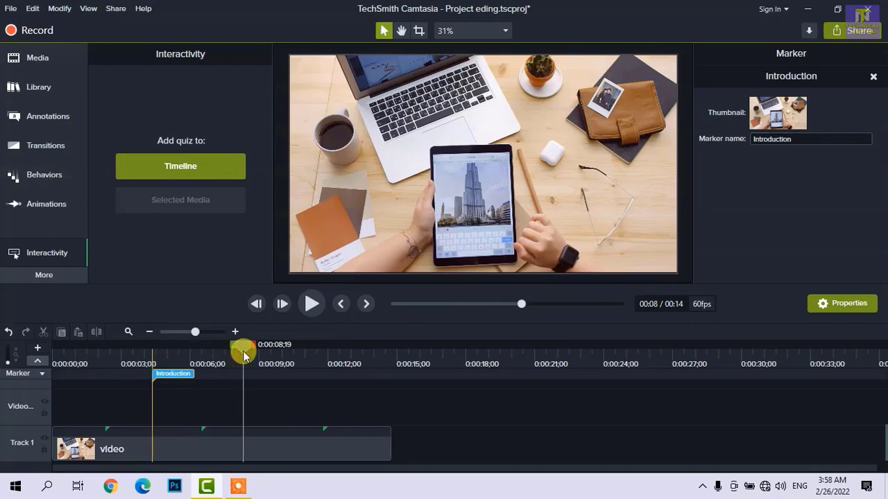
Hide the marker track above the timeline tracks and show it again.
left_click(43, 376)
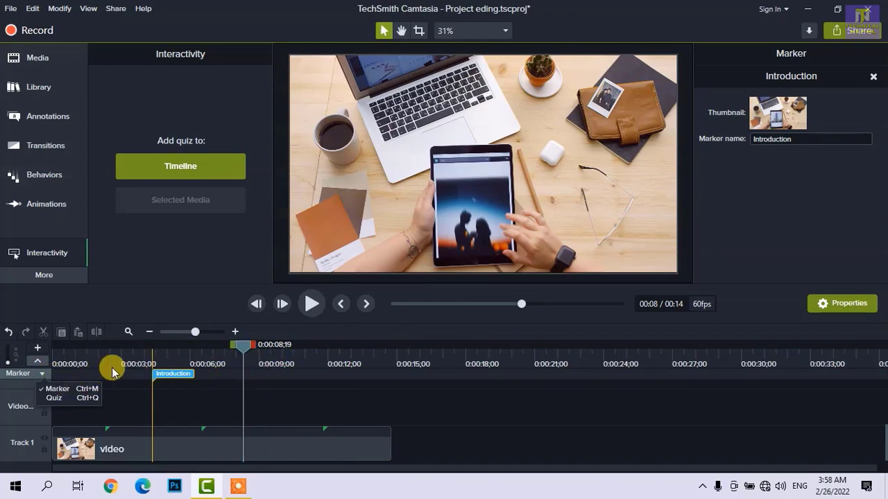
left_click(43, 366)
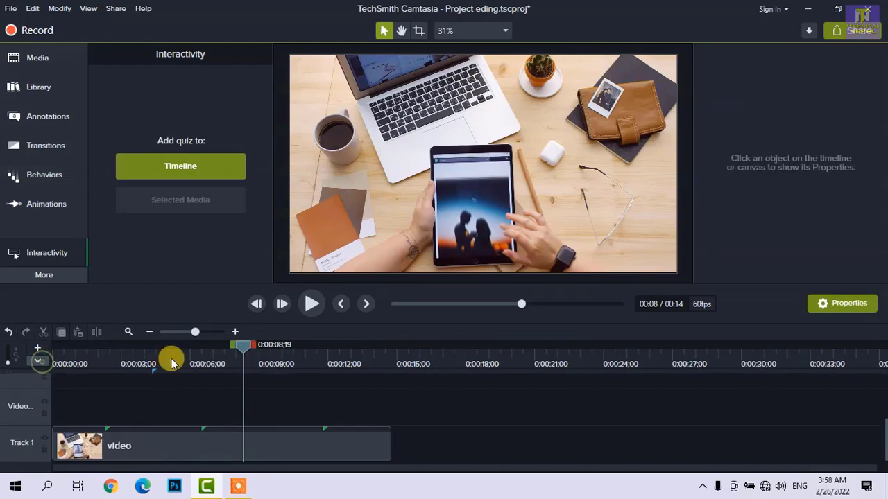
left_click(37, 360)
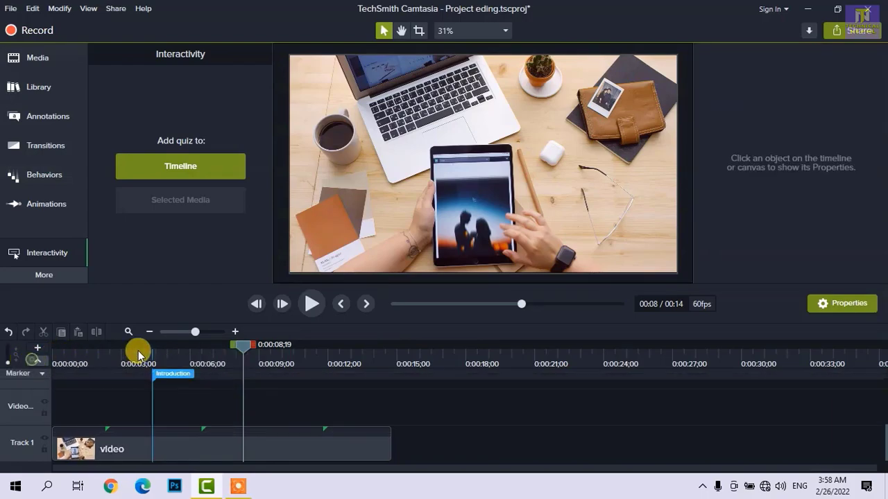
Delete the Introduction marker from the timeline.
left_click(179, 375)
right_click(178, 376)
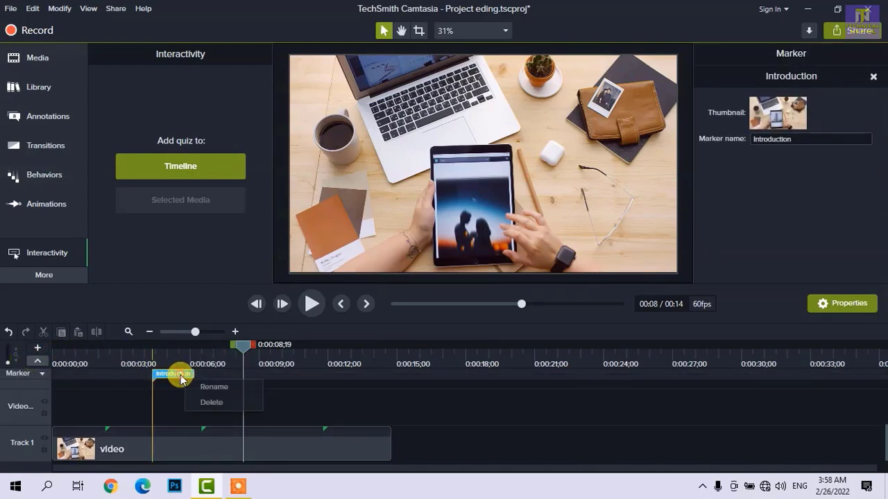
left_click(234, 402)
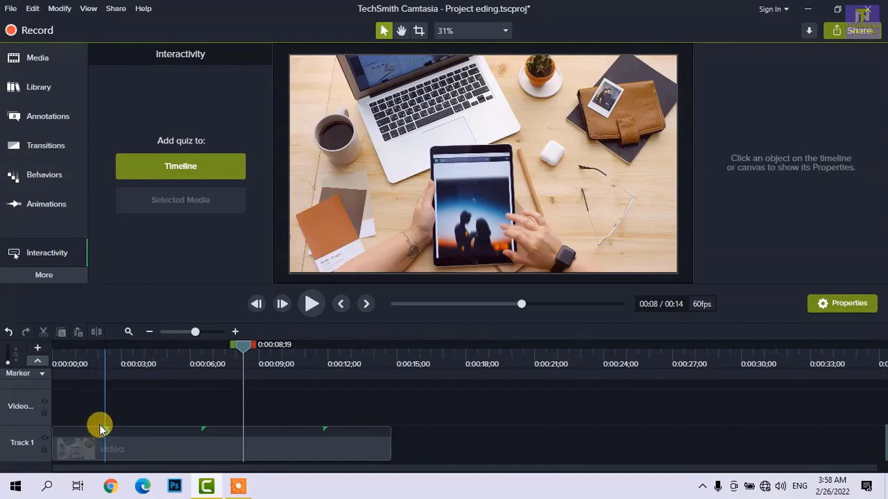
Switch the marker track back to quizzes, delete the video clip's three quizzes, and return the playhead to the timeline start.
left_click(40, 372)
left_click(70, 400)
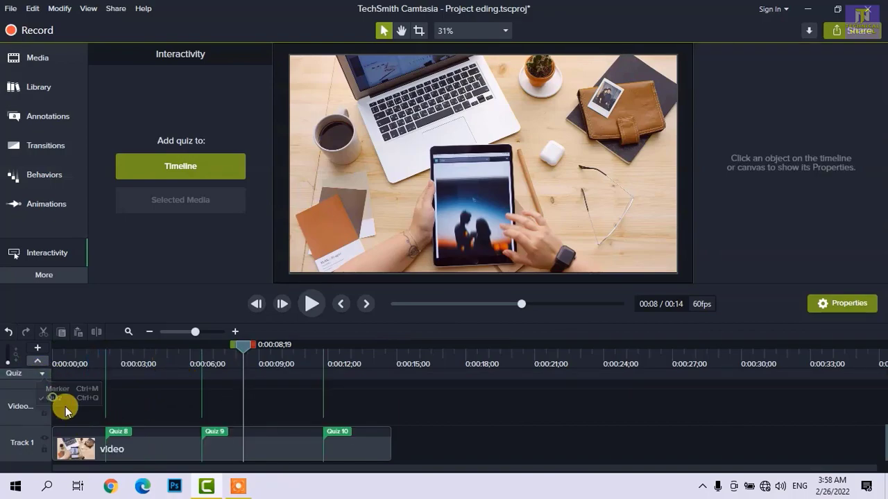
right_click(121, 434)
left_click(152, 409)
left_click(208, 433)
right_click(207, 432)
left_click(234, 410)
left_click(338, 431)
right_click(339, 432)
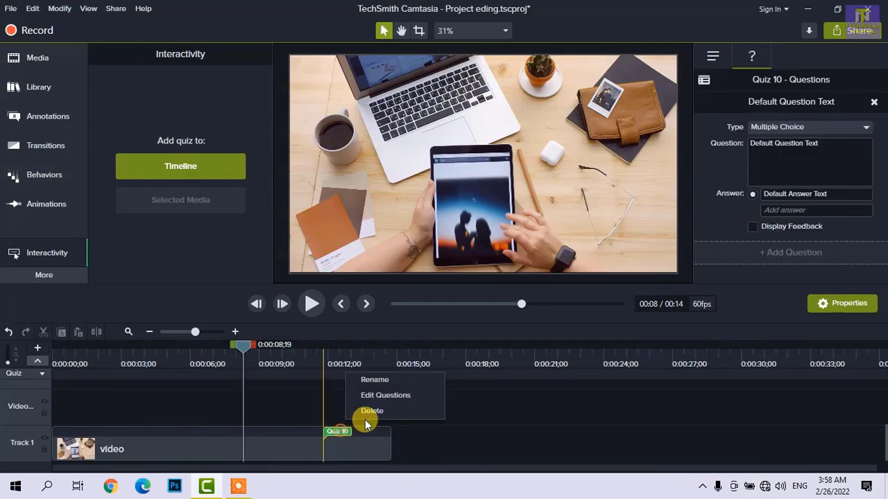
left_click(372, 412)
left_click_drag(243, 346, 43, 386)
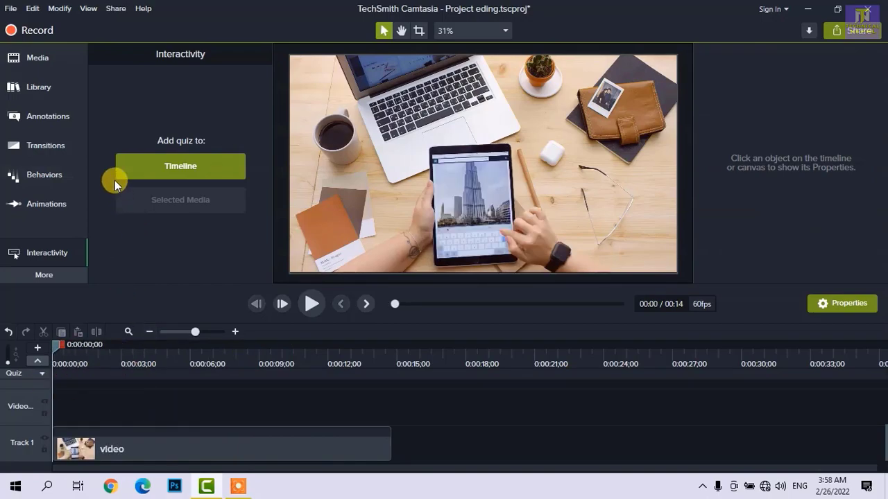
left_click(88, 448)
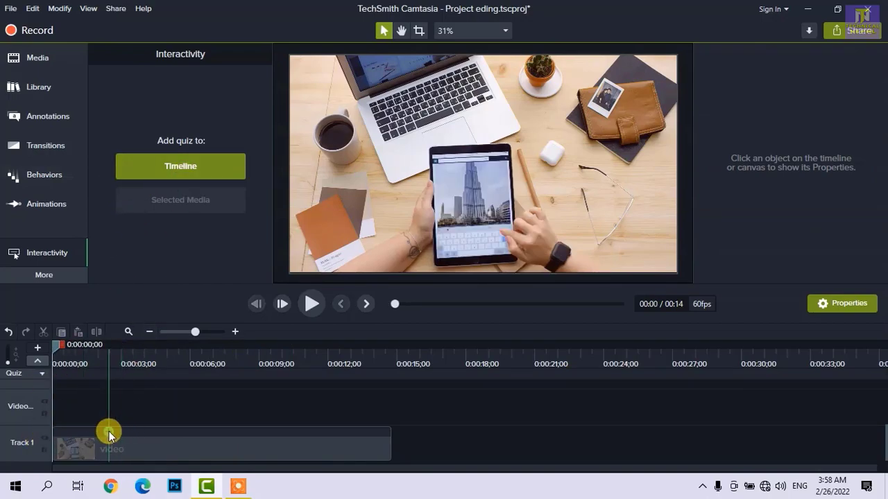
View the Screencast.com sign-in page of the Production Wizard and close the wizard without signing in.
left_click(856, 30)
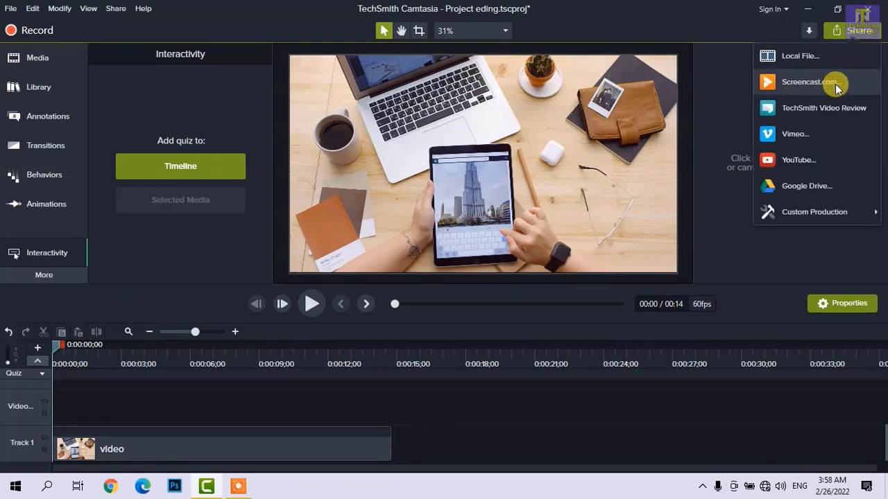
left_click(836, 84)
mouse_move(513, 48)
left_mouse_down()
mouse_move(586, 35)
mouse_move(510, 45)
left_mouse_up()
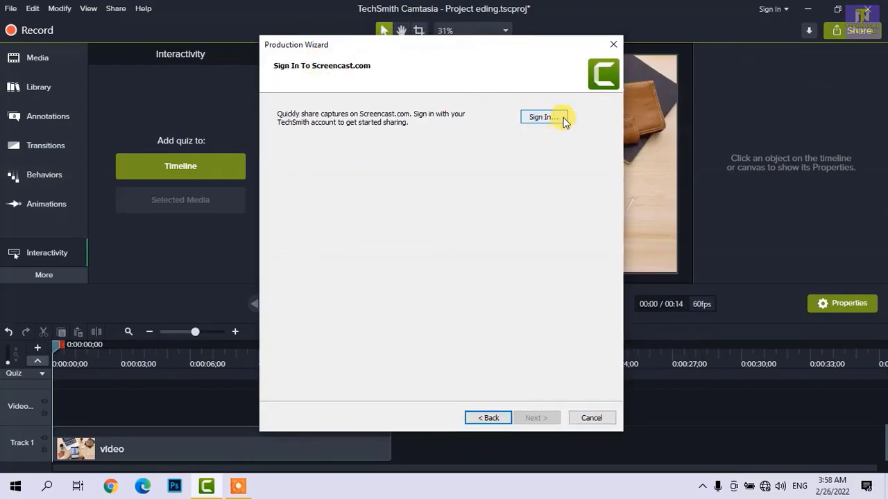
left_click_drag(400, 45, 391, 44)
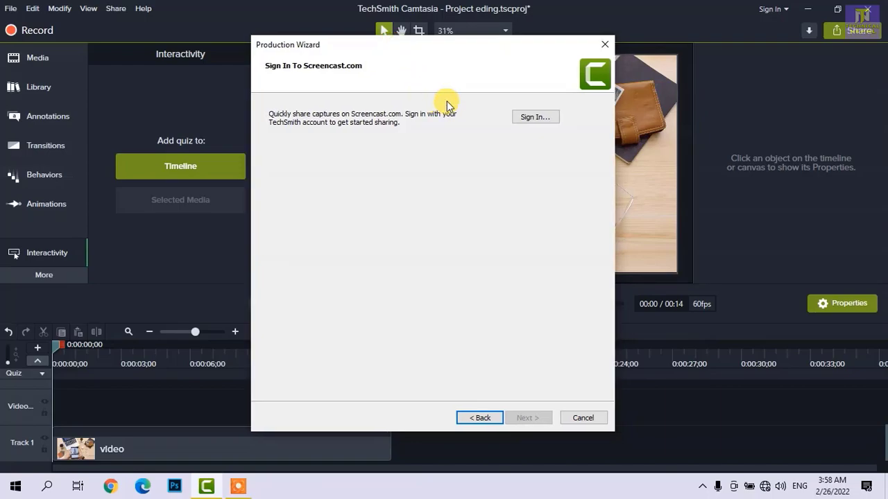
left_click(610, 46)
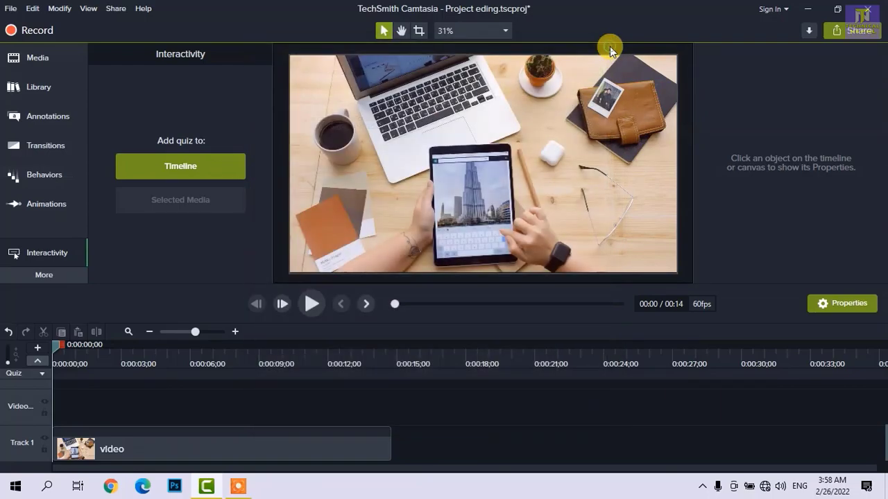
Open the Captions tools after looking through the additional editing tools.
left_click(45, 277)
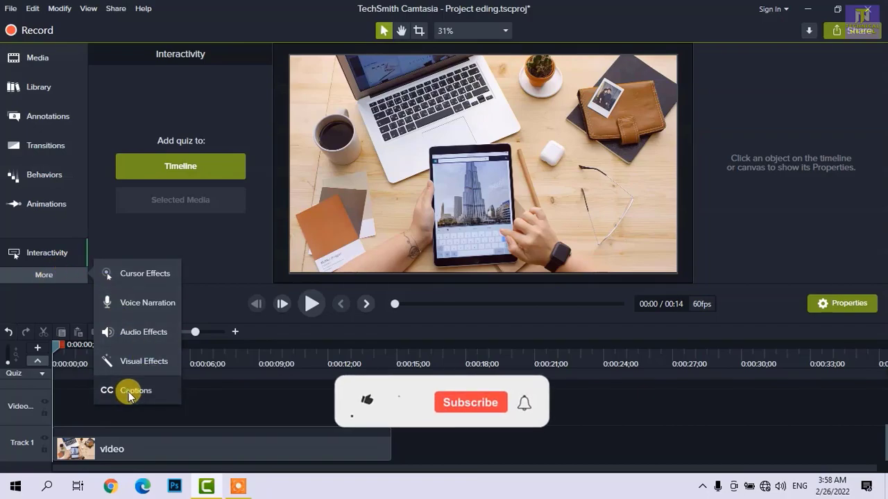
left_click(128, 392)
left_click(35, 265)
left_click(40, 275)
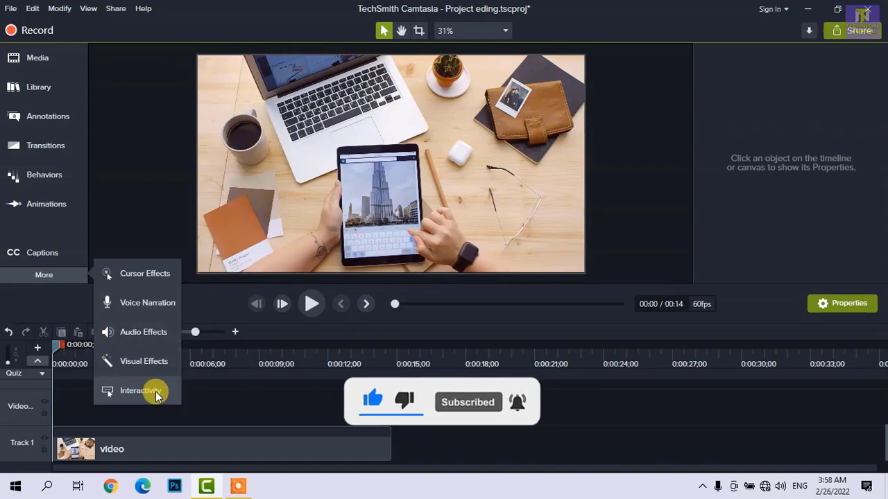
left_click(49, 273)
left_click(50, 275)
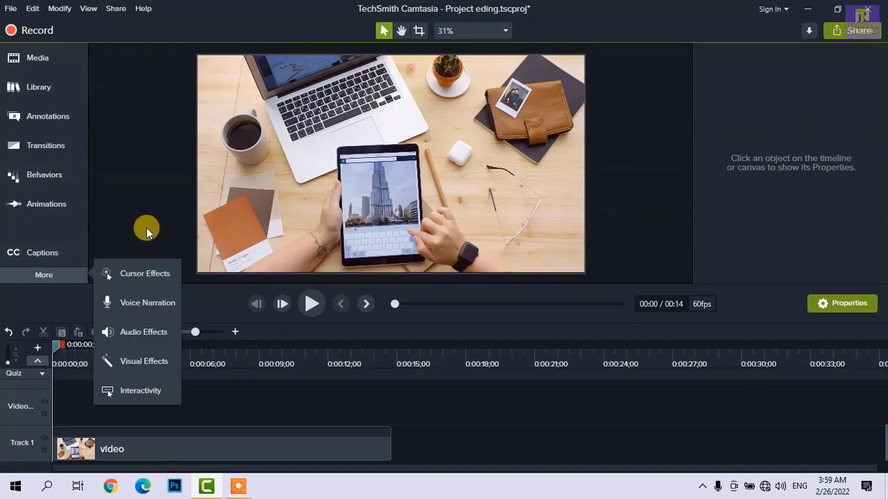
left_click(146, 228)
left_click(48, 266)
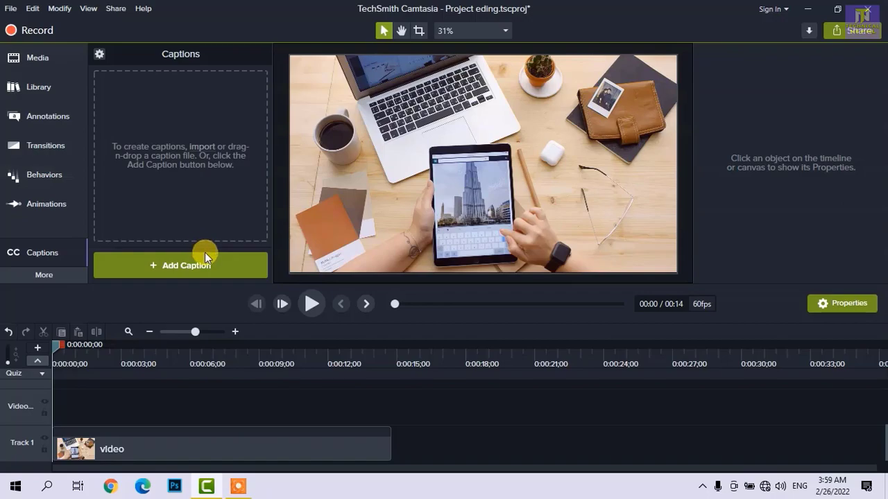
Add a 7-second caption at 0:00:00;24 reading "Namaste Friends My name is", the presenter's name, "and you are watchin Technical Nepal YouTube Channel Thank You".
left_click_drag(60, 345, 62, 369)
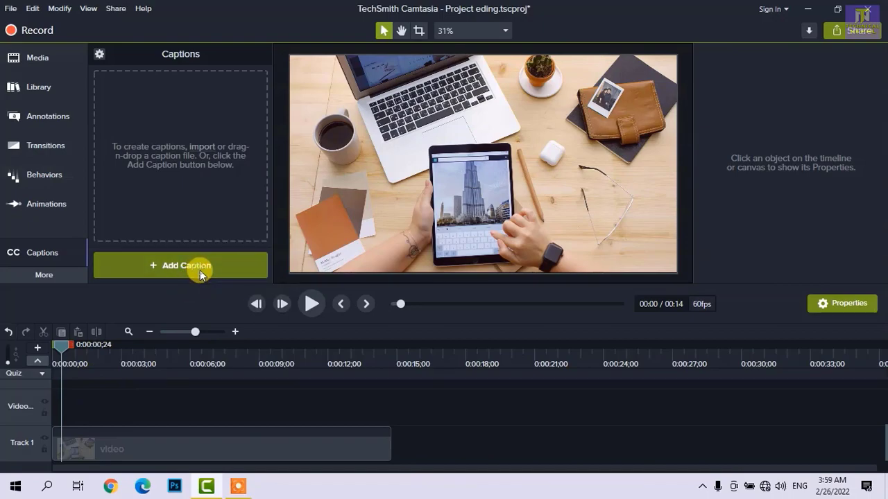
left_click(199, 269)
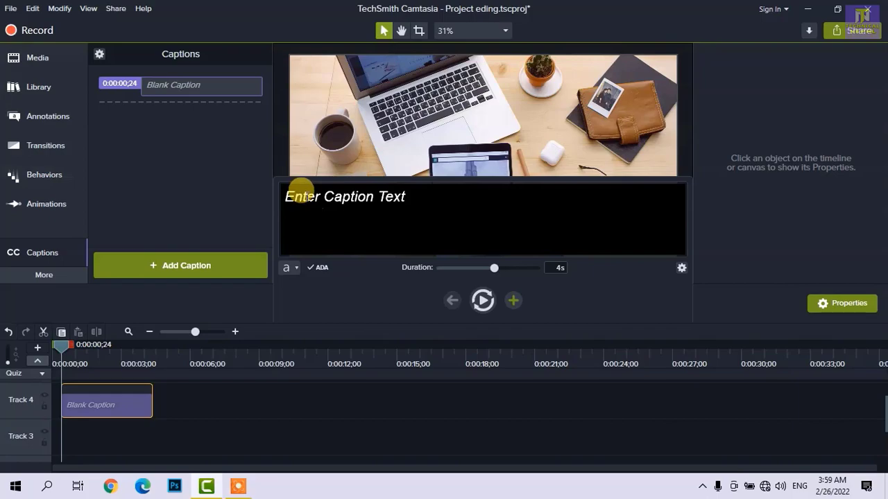
left_click(416, 194)
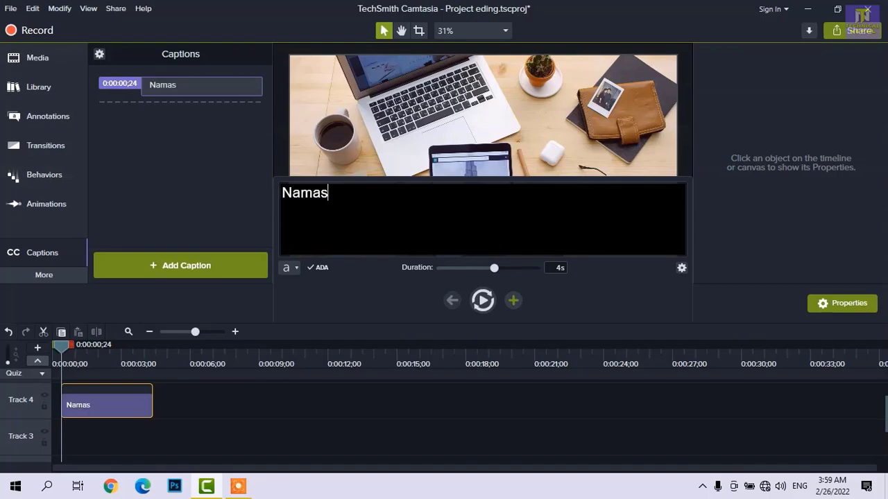
type("ends My name is Mahesh Kc")
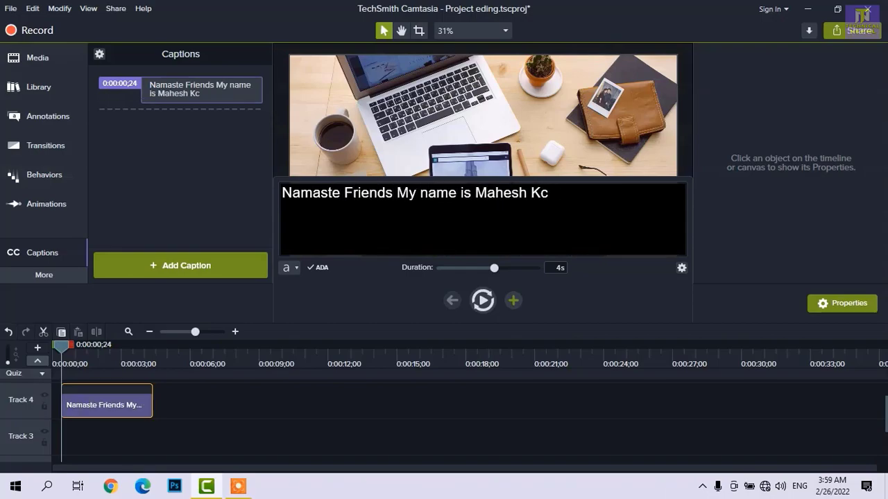
type(" and you are watchin Technical Nepal YouTube Channel Thank You")
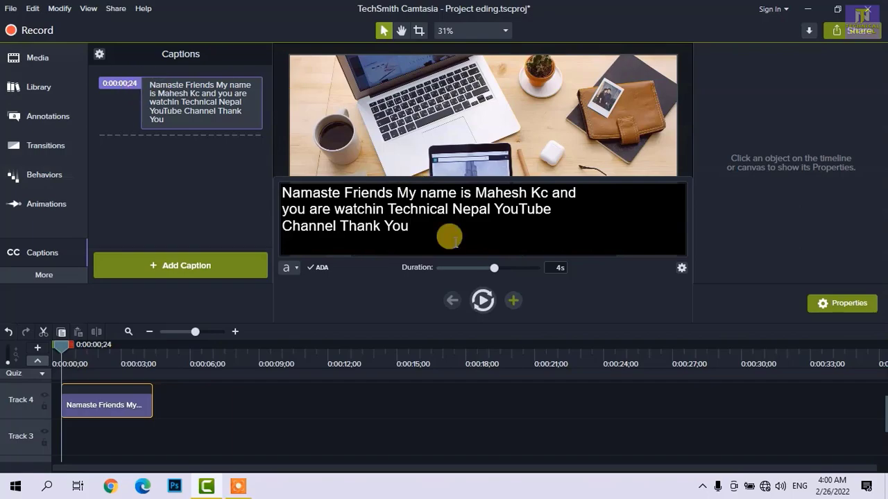
left_click_drag(499, 270, 536, 289)
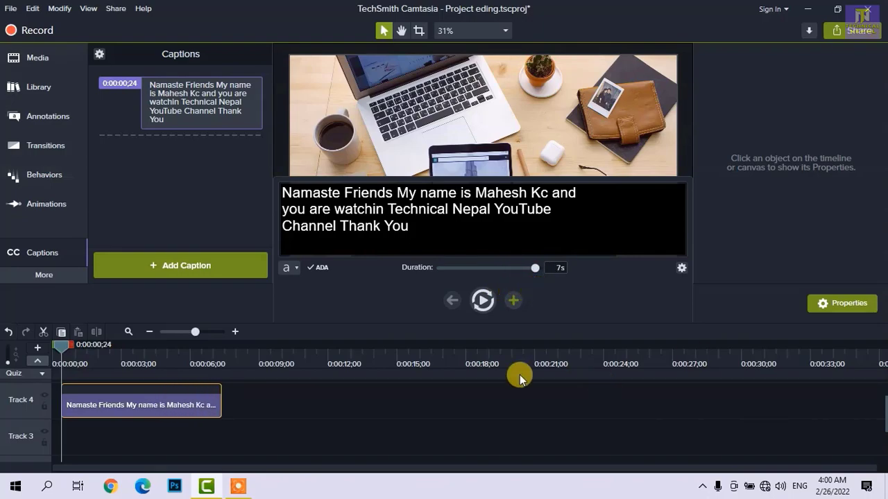
Change the caption font to Verdana and view the fill colour choices without changing the black background.
left_click(290, 269)
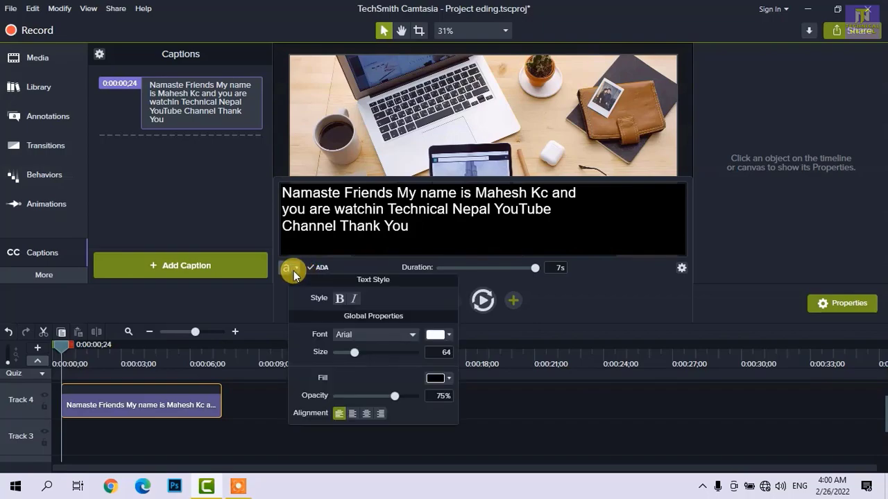
left_click(387, 335)
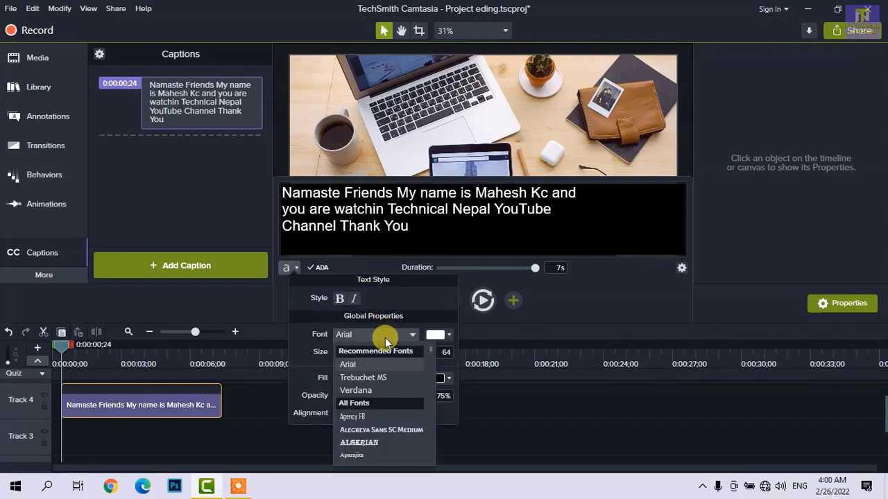
left_click(356, 390)
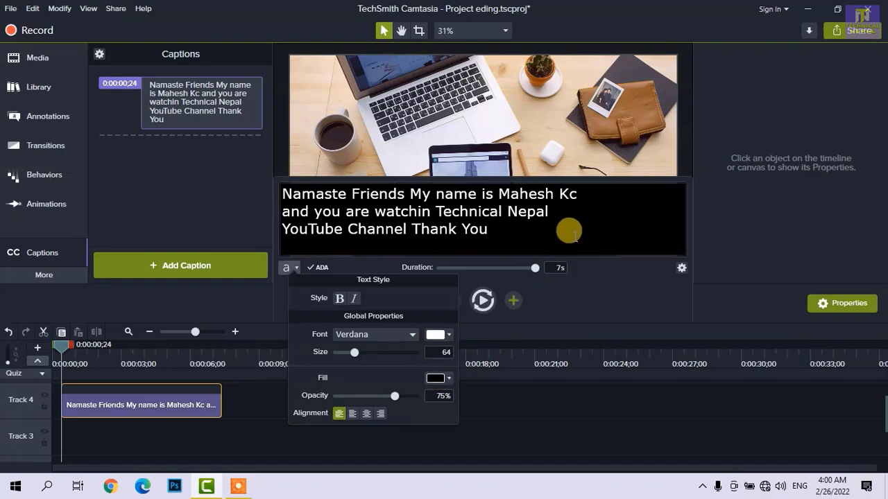
left_click(435, 378)
left_click_drag(410, 285, 351, 340)
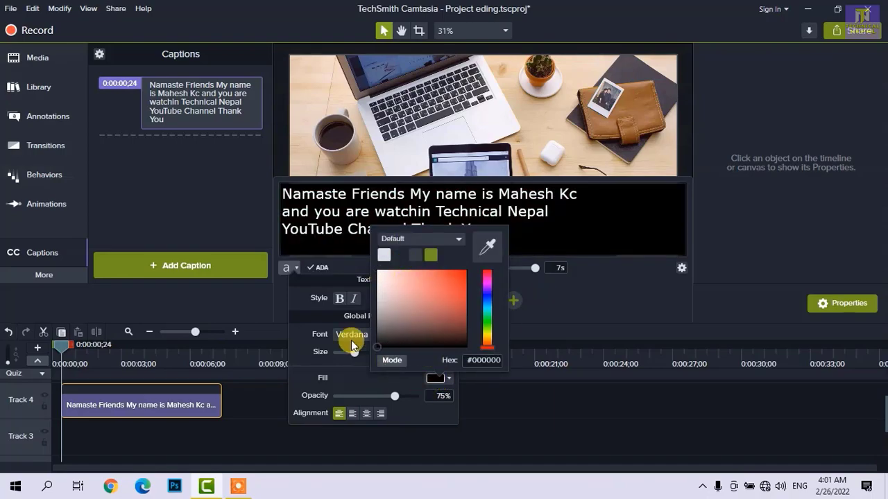
left_click(528, 337)
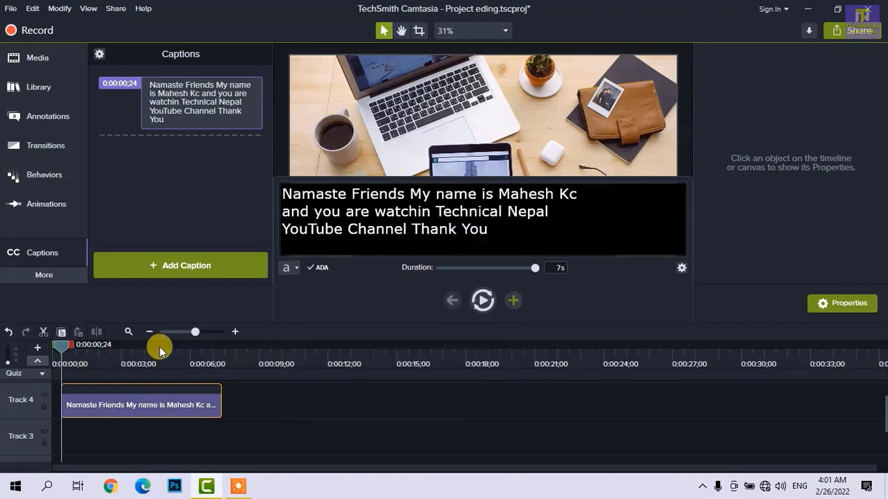
Hide the quiz track and move the caption clip from Track 4 down to the track directly above the video clip.
left_click(148, 437)
scroll(147, 437, "down", 3)
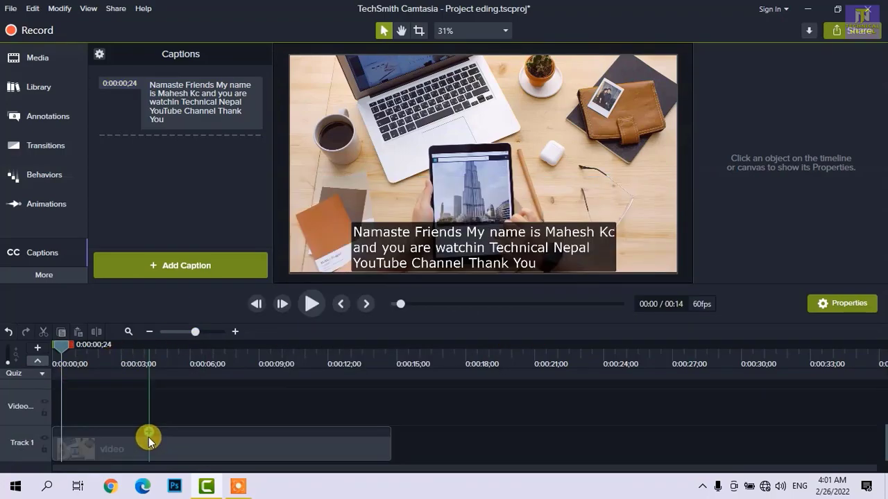
scroll(148, 437, "up", 3)
scroll(109, 440, "down", 3)
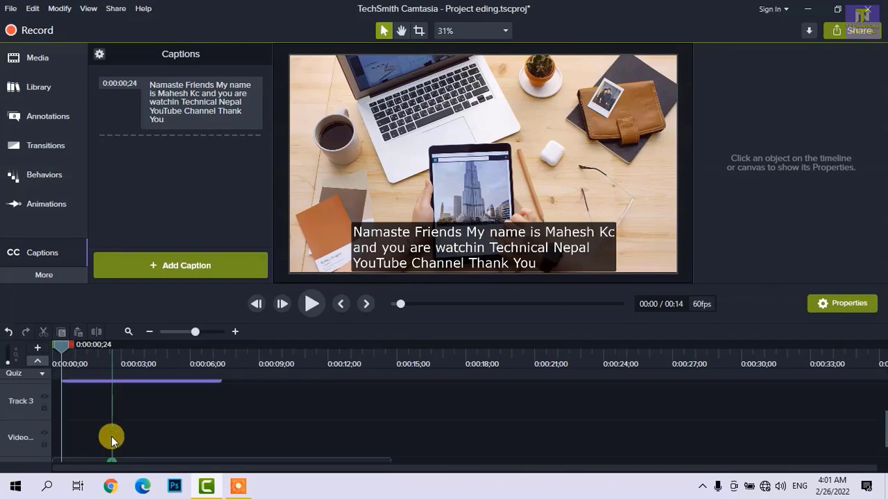
scroll(111, 439, "up", 3)
left_click(37, 361)
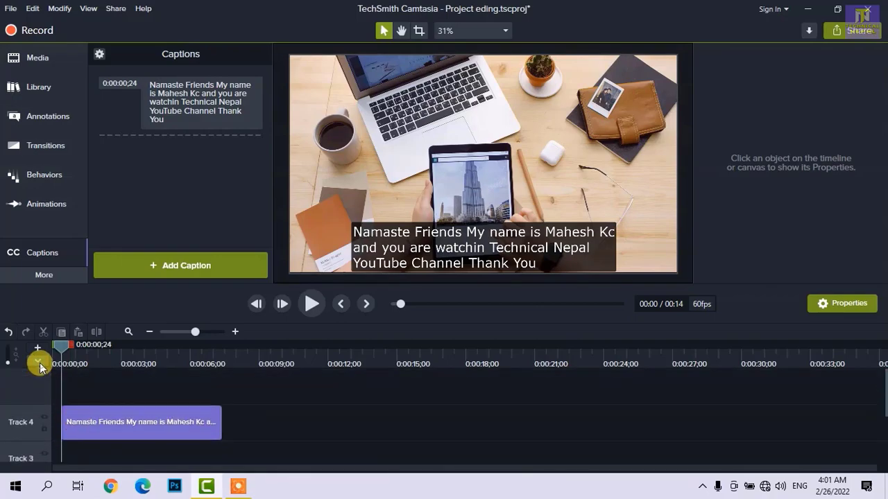
left_click(123, 423)
scroll(121, 447, "down", 3)
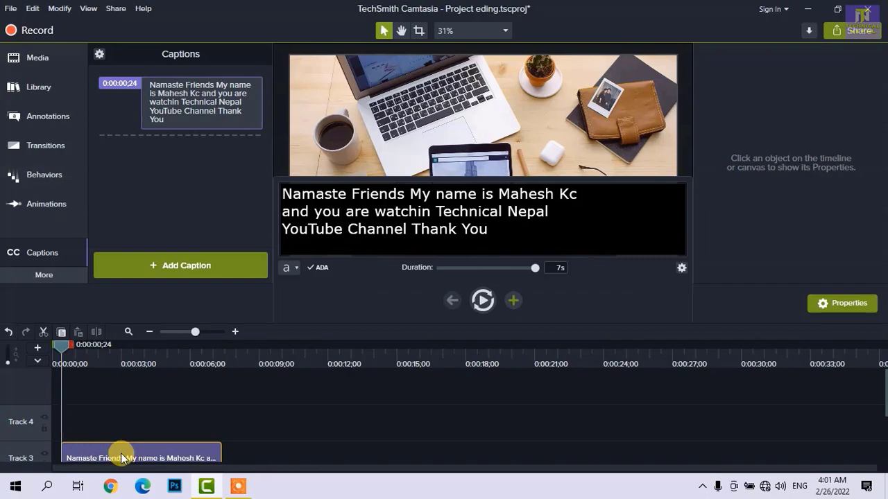
left_click_drag(113, 382, 113, 410)
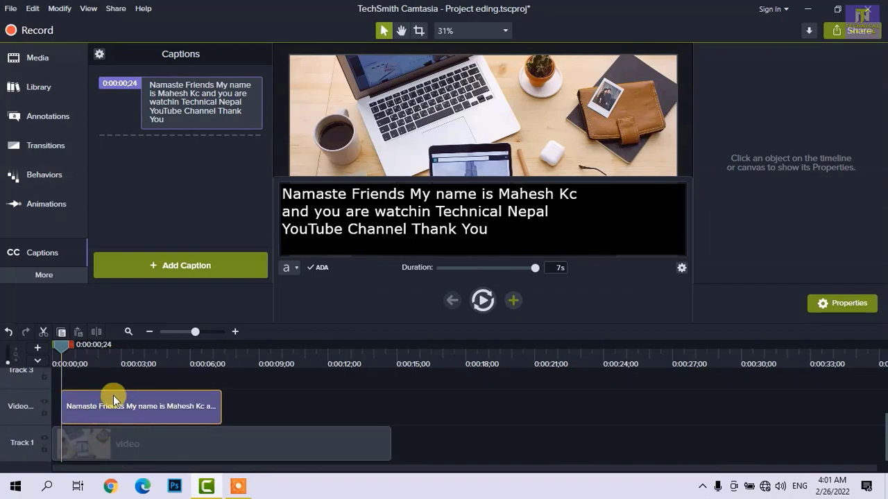
Preview the captioned video from near its start to past the caption's end, and set the playhead to 0:00:07;48.
left_click(59, 352)
key("space")
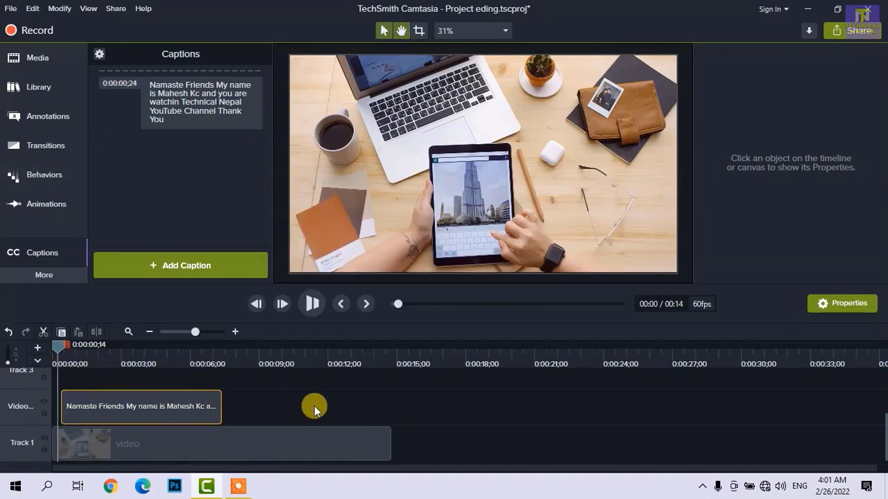
left_click(502, 238)
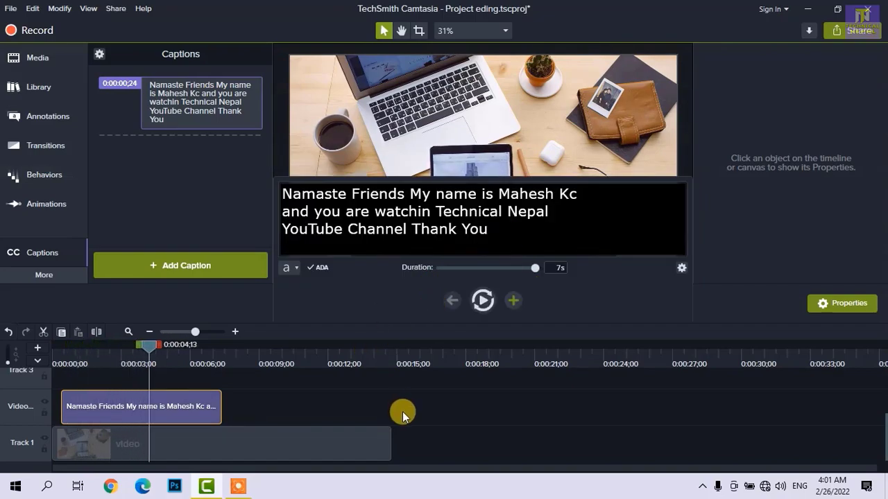
left_click(263, 407)
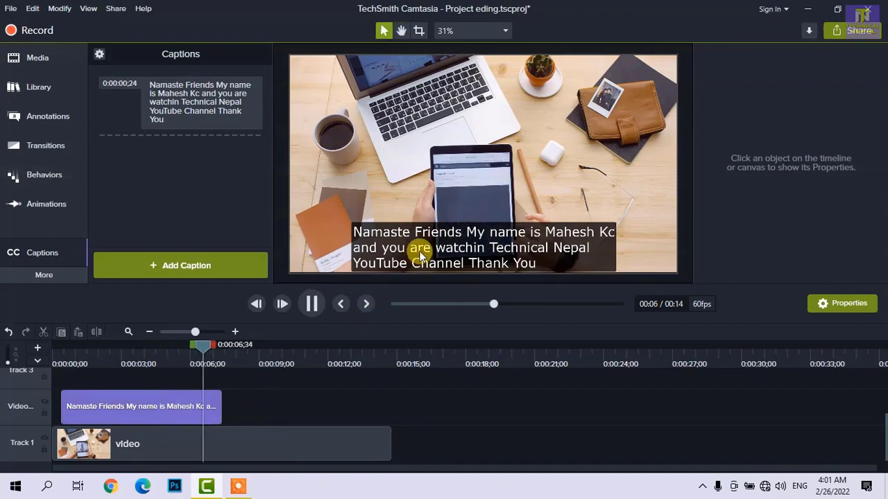
key("space")
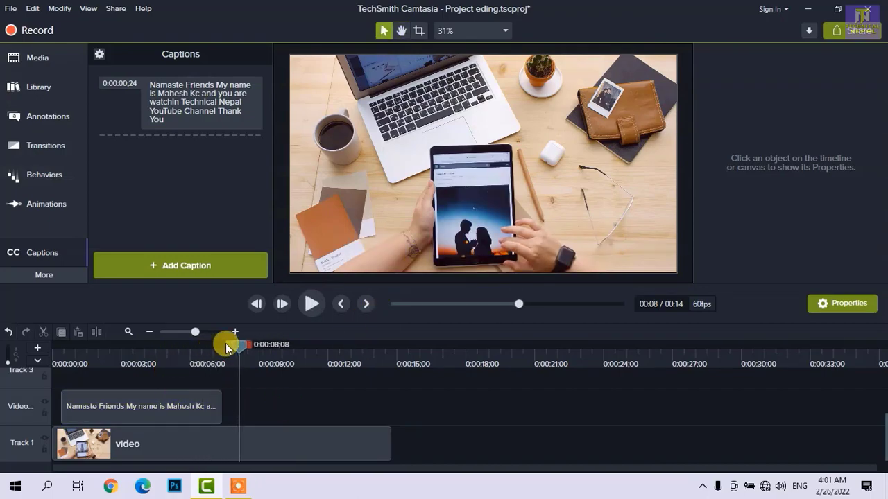
left_click_drag(242, 351, 232, 350)
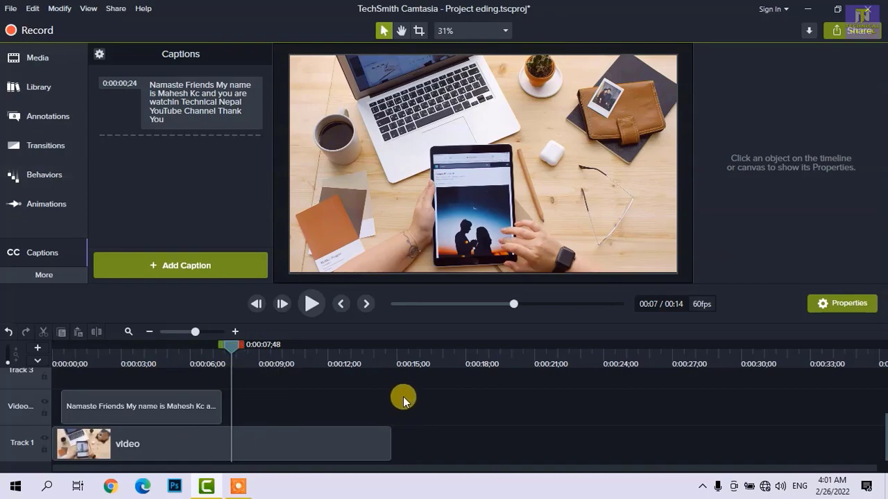
Shorten the caption to 4.2 s, ending it at the 0:00:04;37 playhead, and move the playhead to 0:00:02;57.
left_click(192, 416)
left_click(164, 355)
left_click_drag(164, 354, 158, 350)
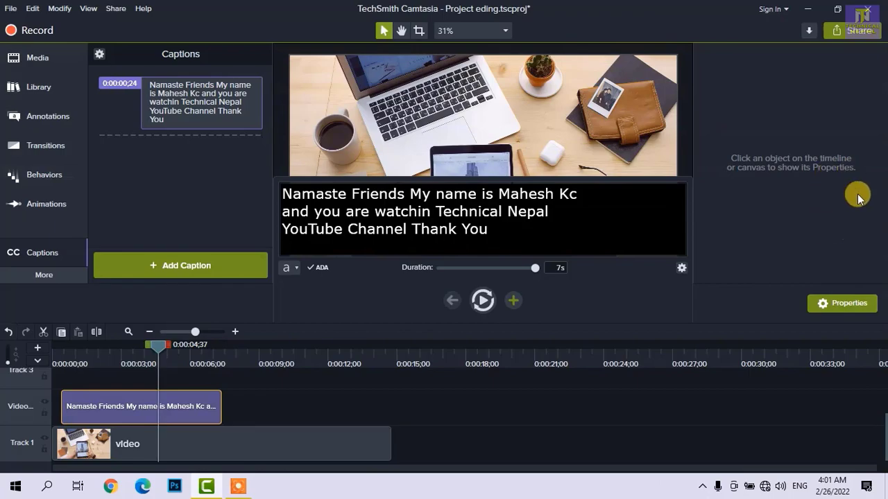
left_click_drag(535, 268, 515, 274)
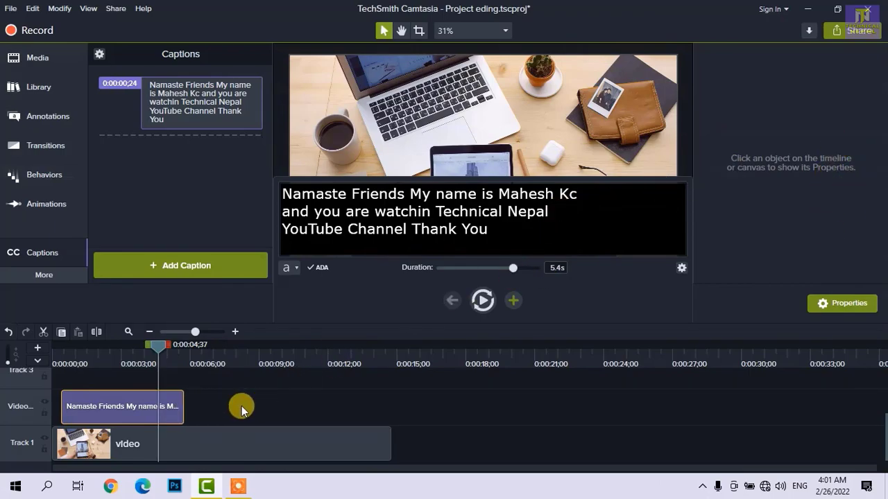
left_click_drag(184, 411, 157, 414)
left_click(119, 353)
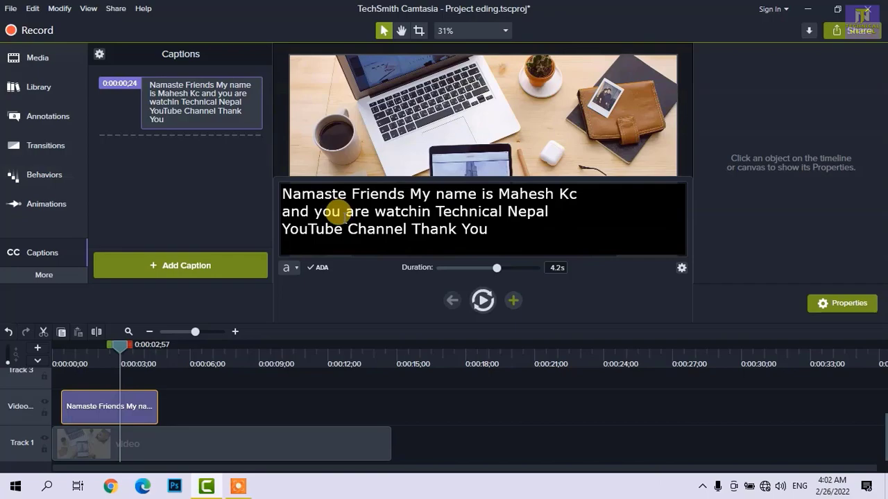
Open the list of additional editing tools beyond Captions.
left_click(59, 272)
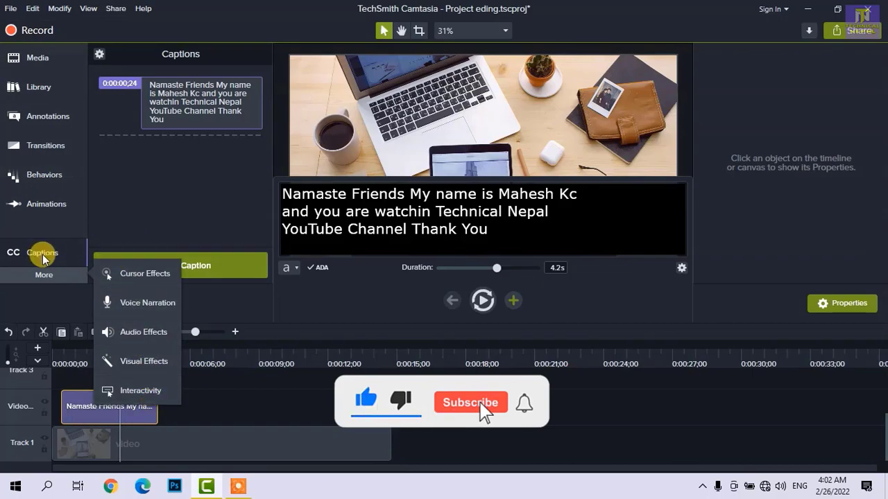
left_click(43, 256)
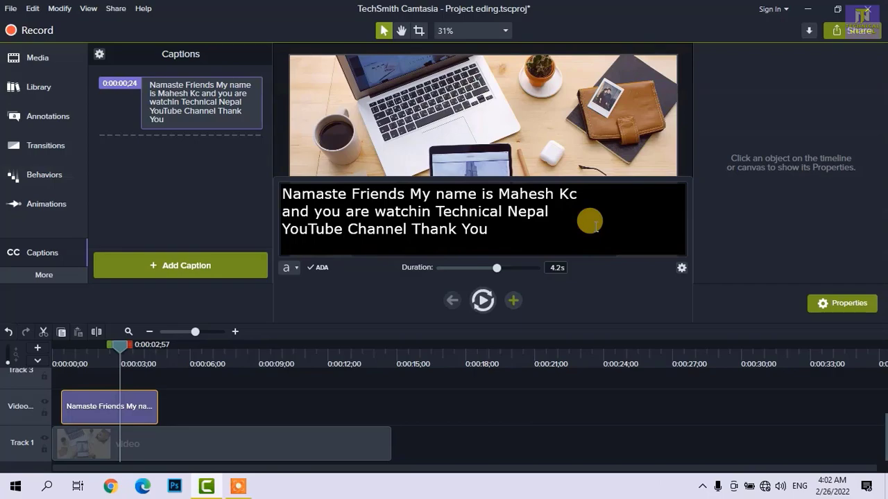
left_click(46, 275)
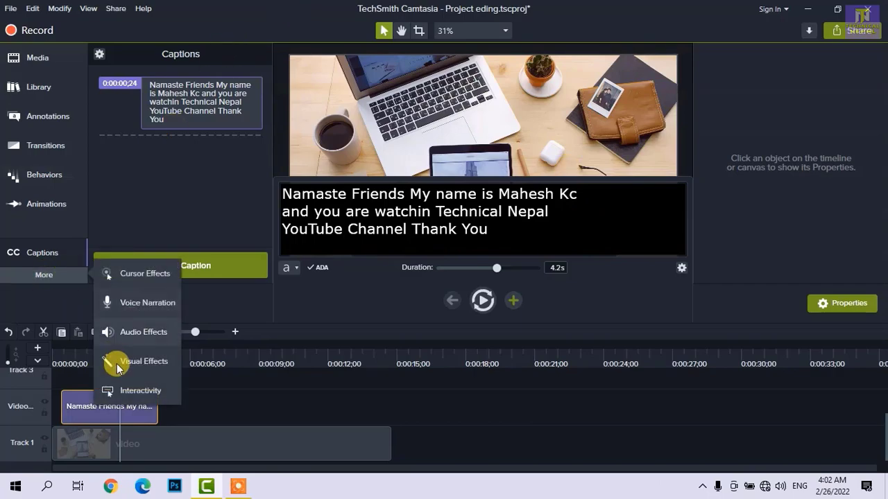